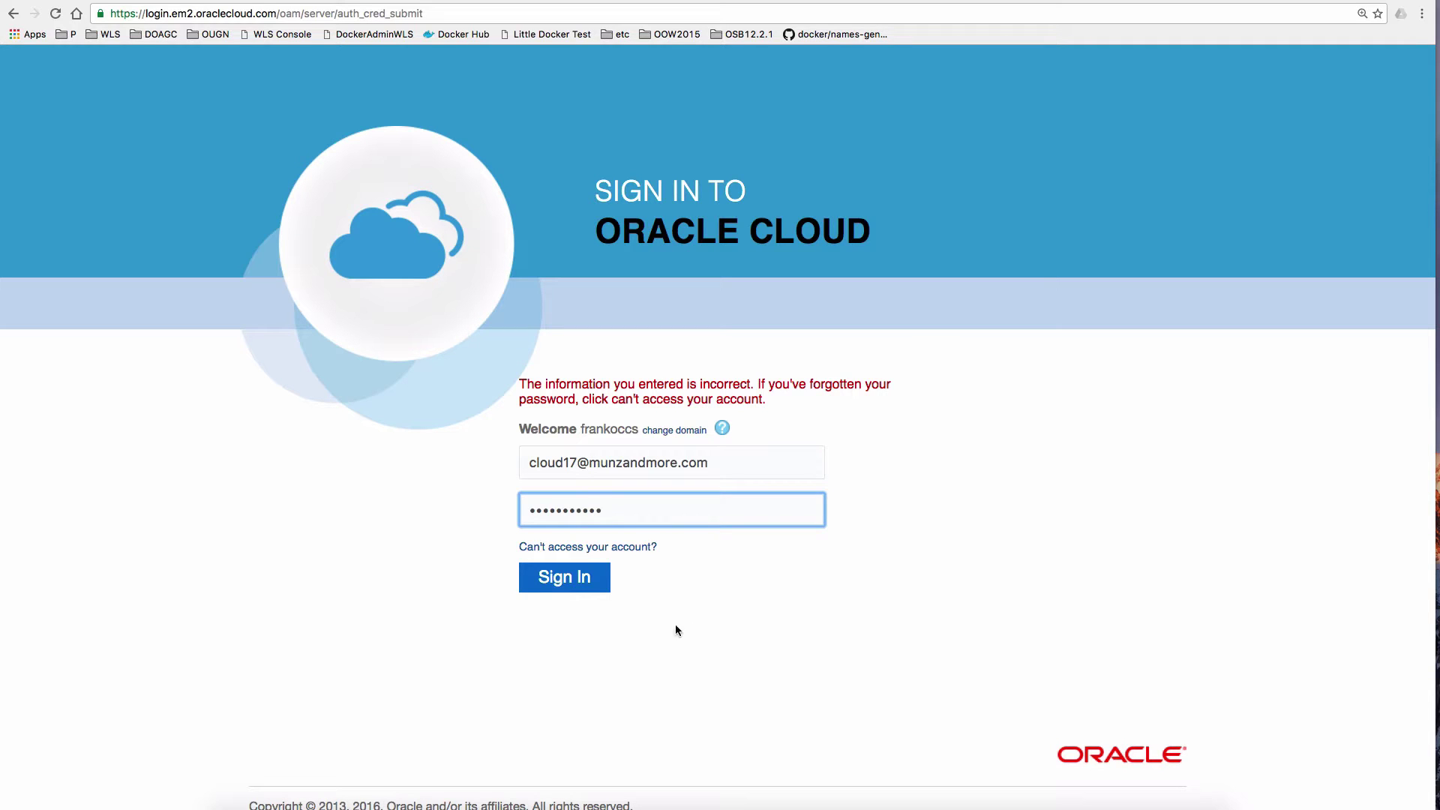
# Sign in to Oracle Cloud and open the Container Cloud Service console.
pyautogui.click(571, 579)
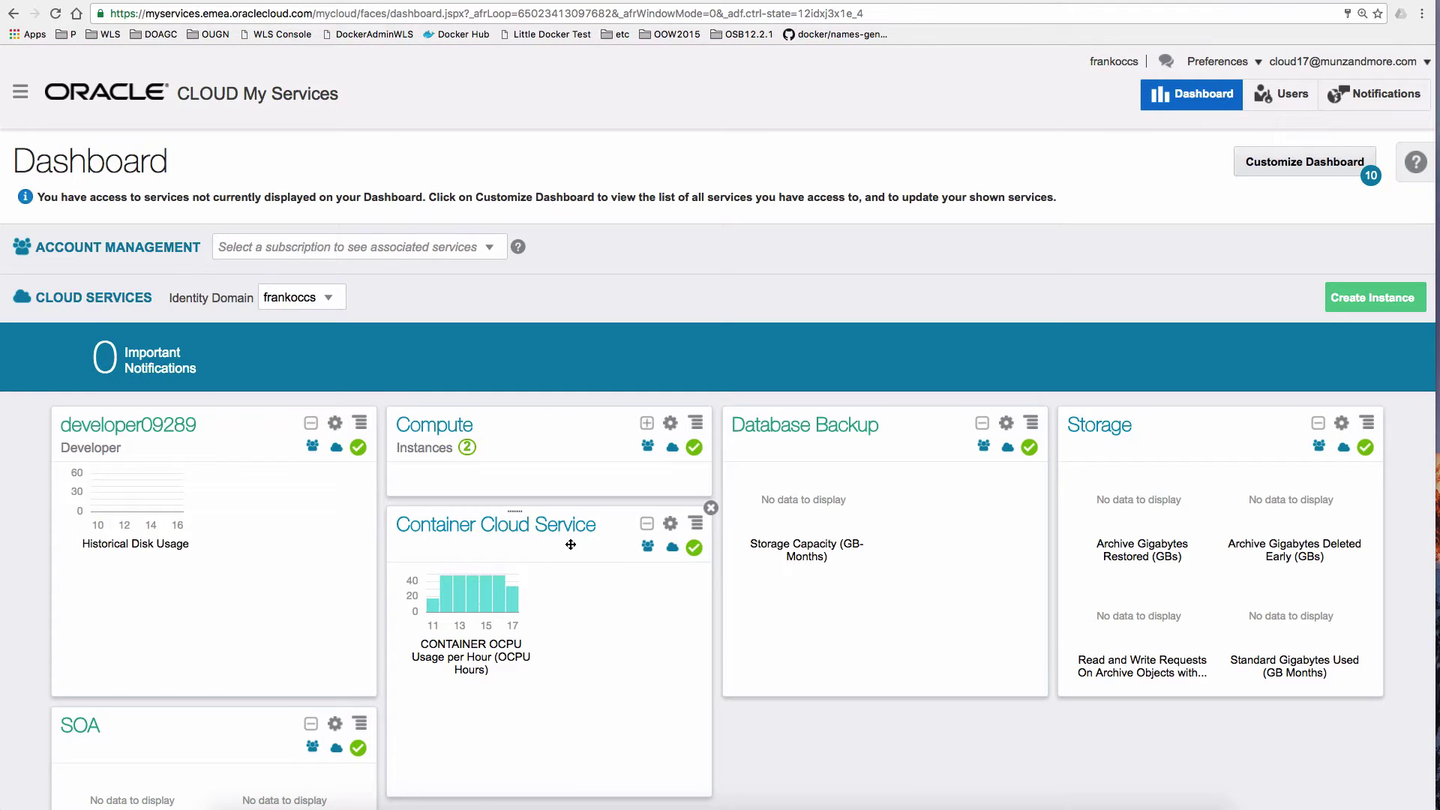
pyautogui.click(570, 531)
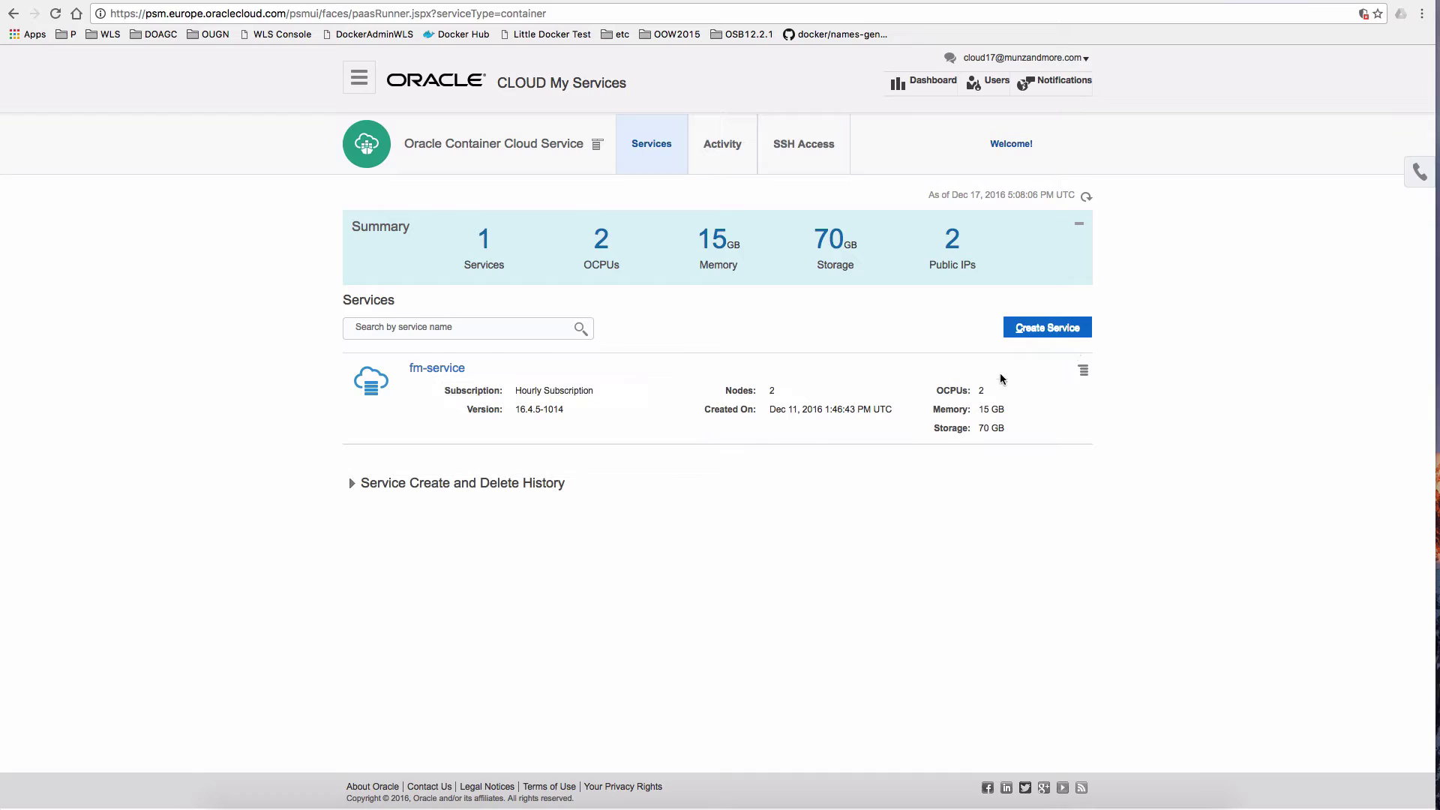
# Open the fm-service overview, expand OCCS Worker Component, and open its actions menu.
pyautogui.click(428, 369)
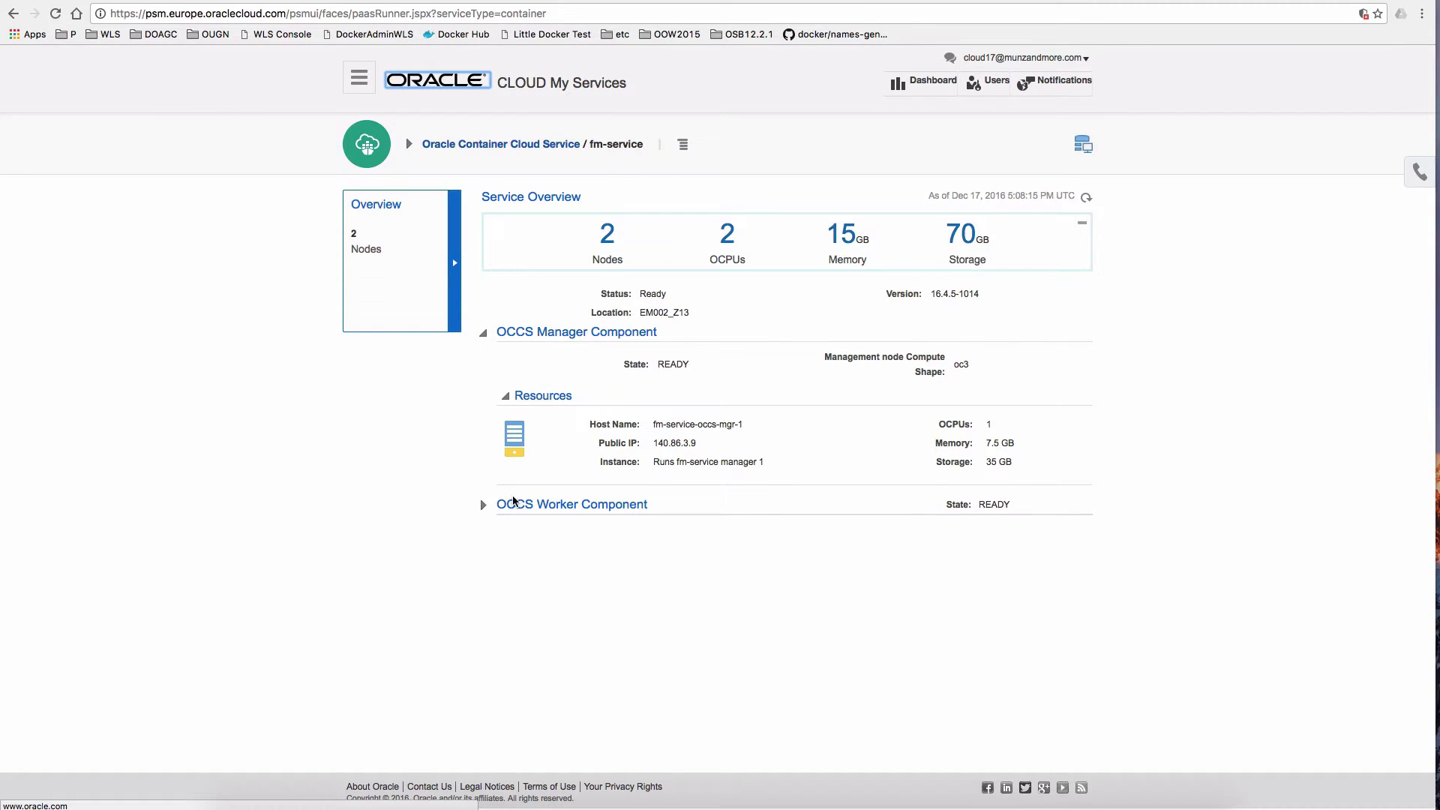
pyautogui.click(483, 505)
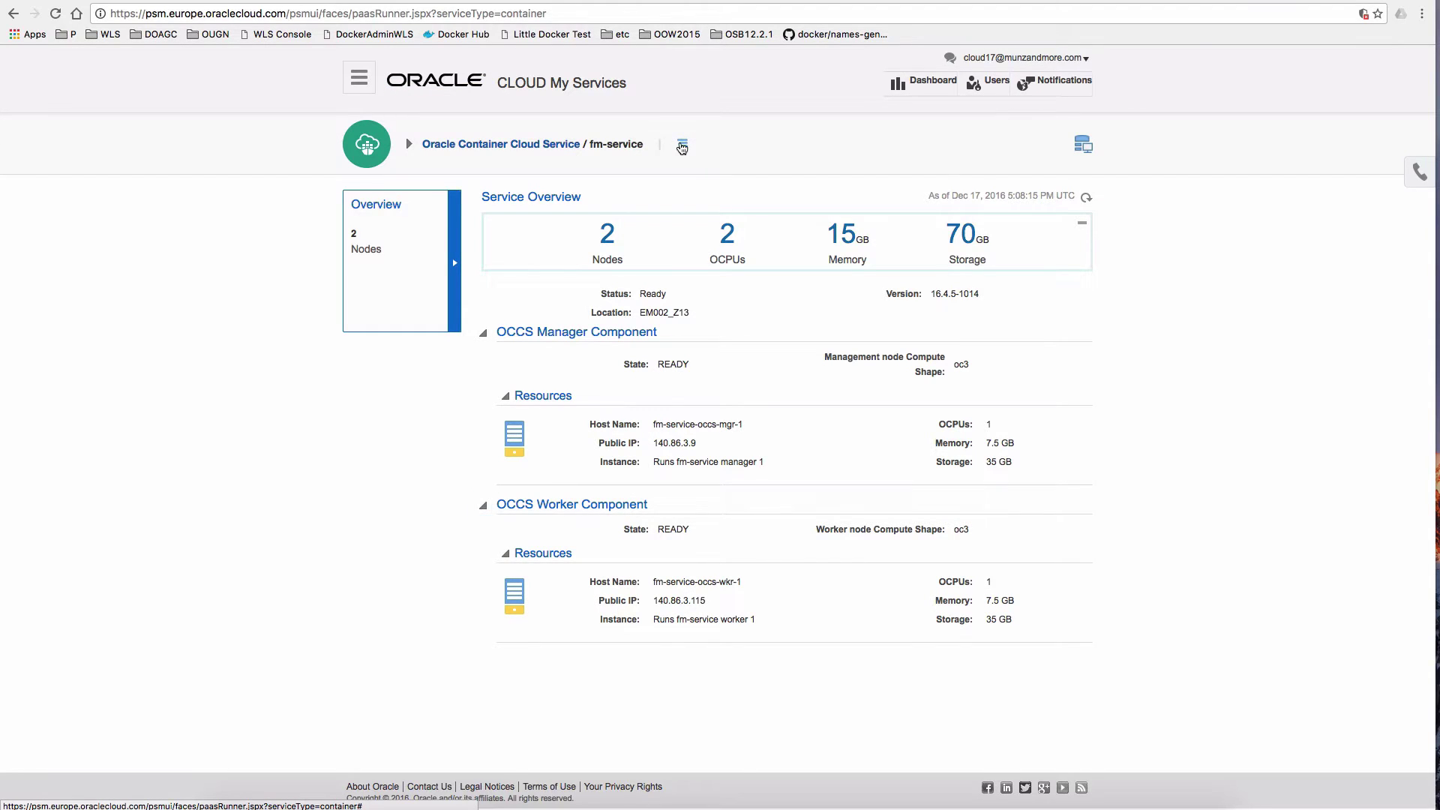
pyautogui.click(681, 147)
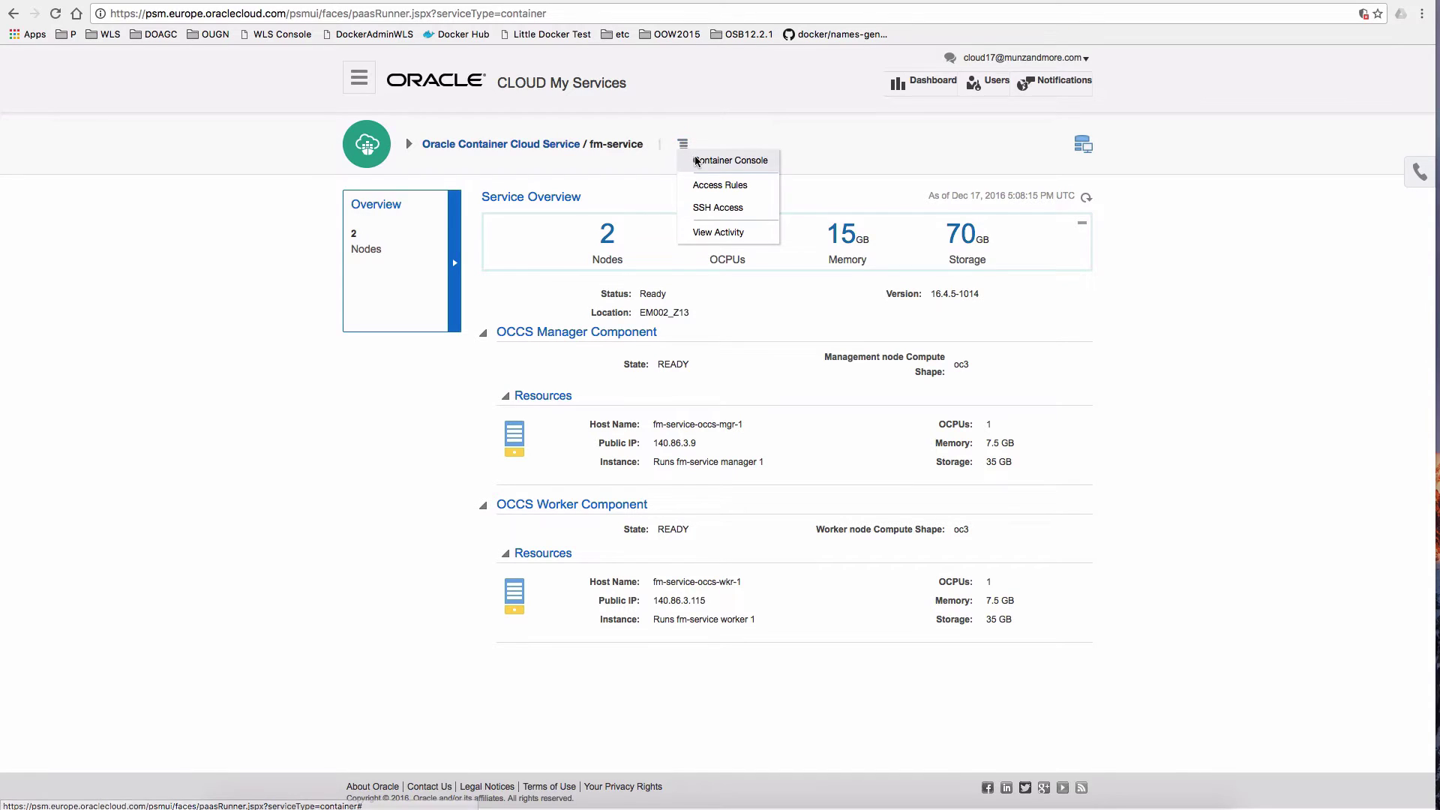
# Launch the fm-service Container Console and log in with the username and password.
pyautogui.click(720, 159)
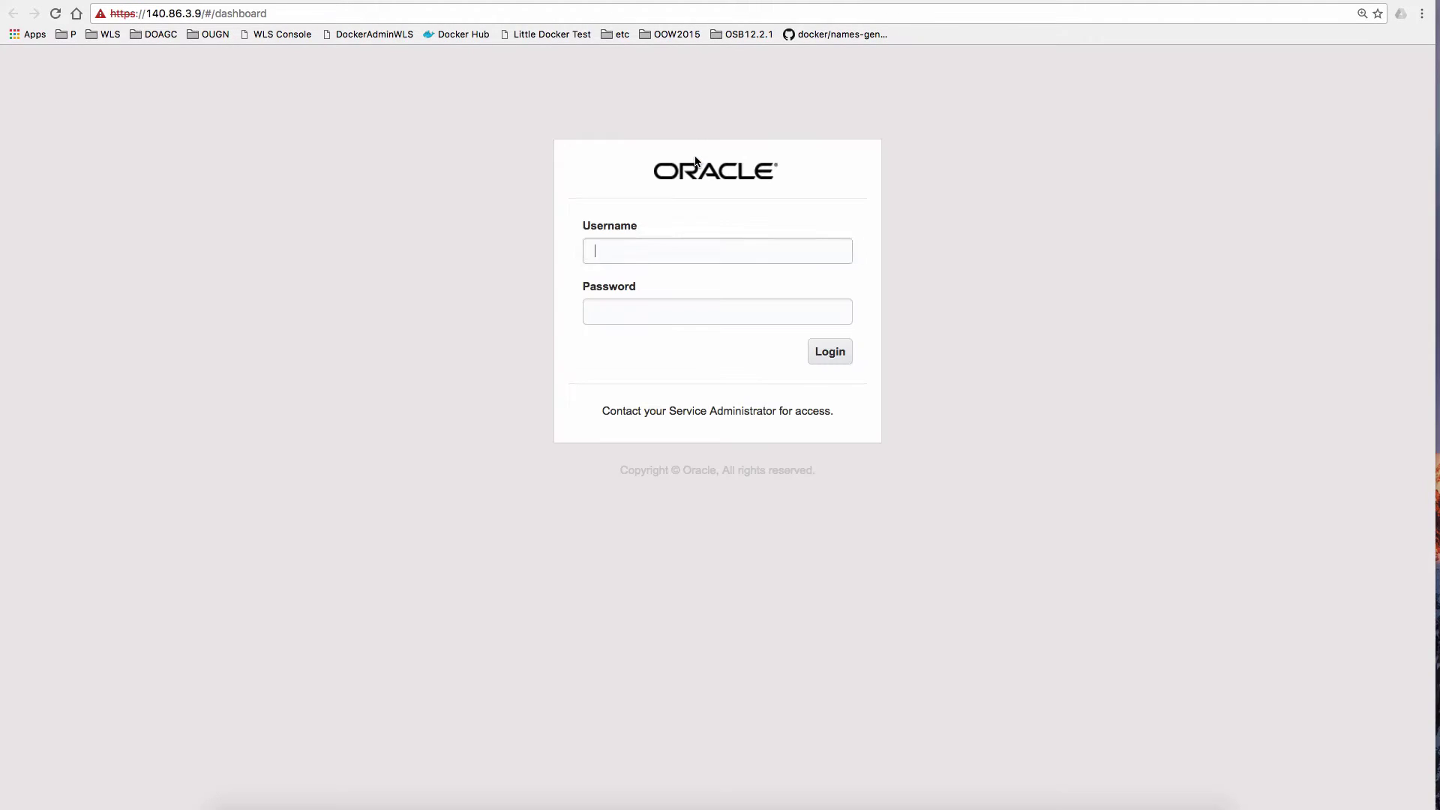
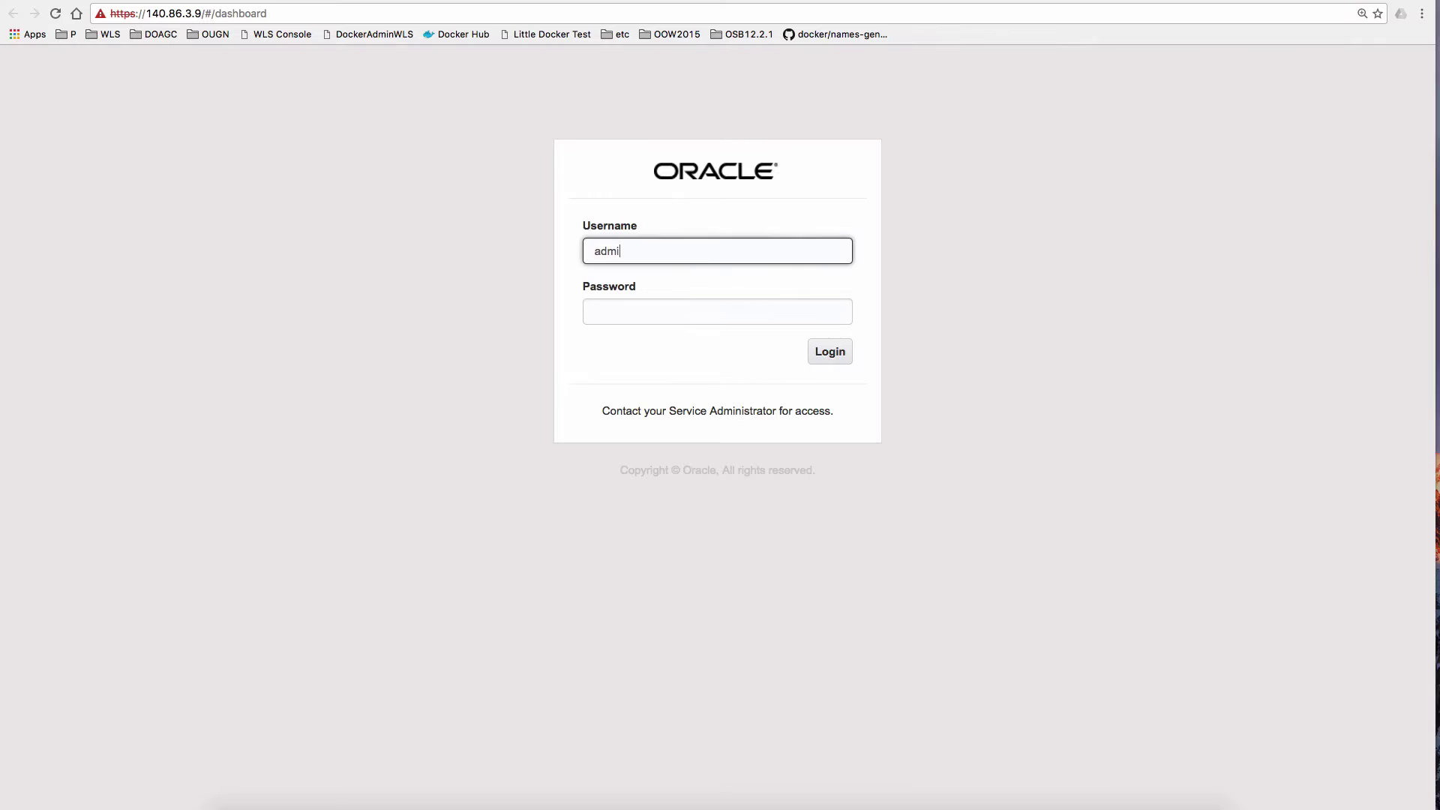
pyautogui.press('Tab')
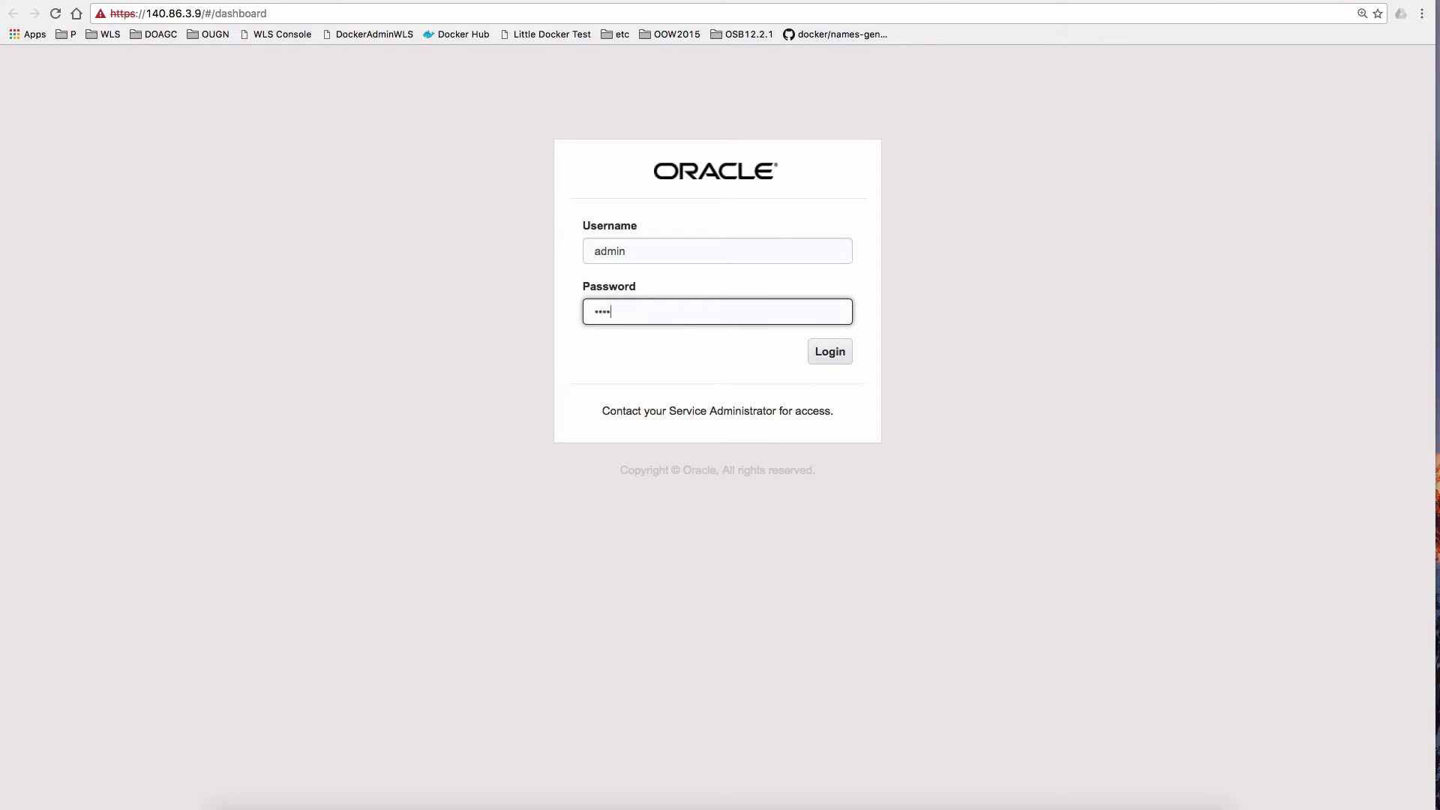
pyautogui.click(828, 351)
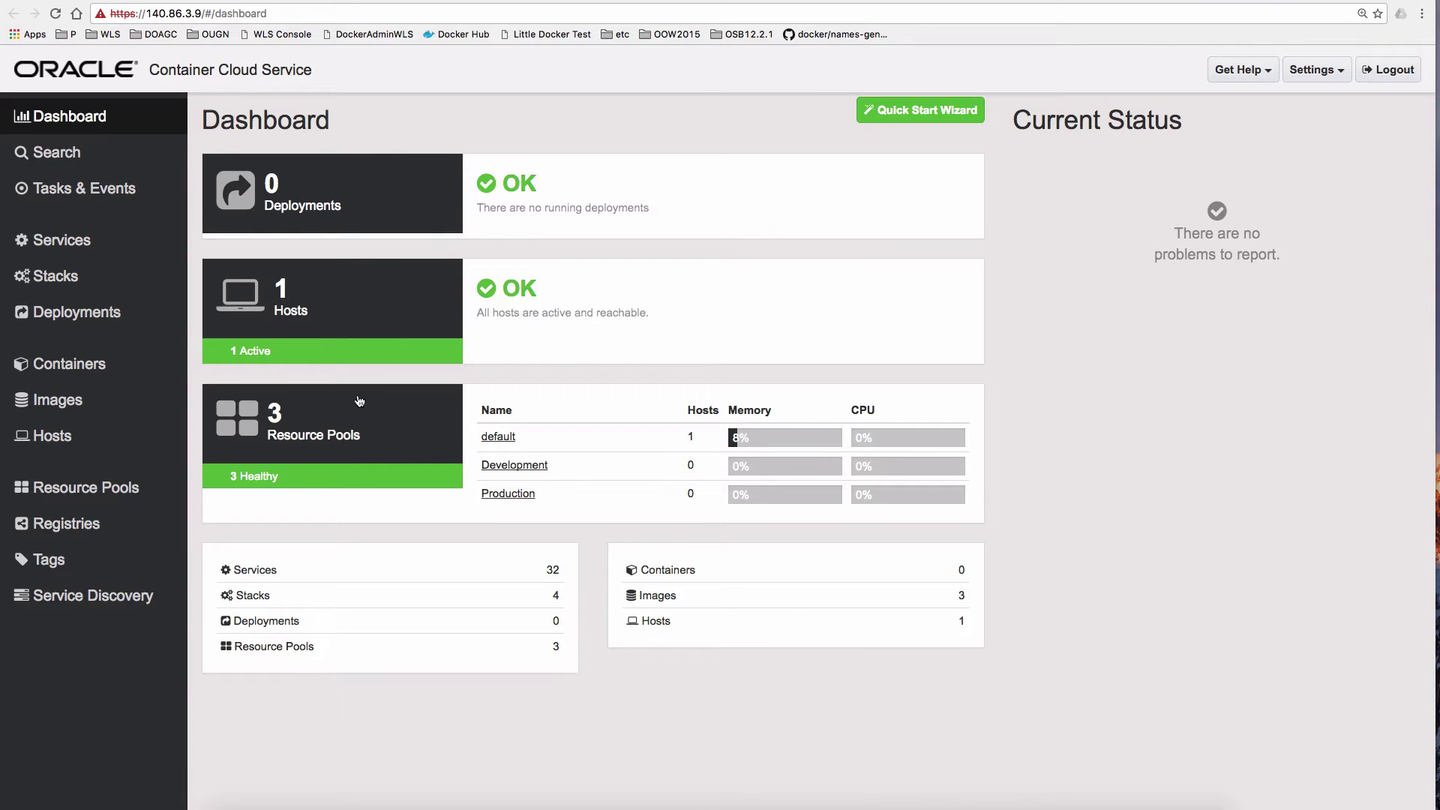
# Browse Services, Stacks (editing Wordpress singlehost), Deployments, Containers, Images, Hosts and Resource Pools.
pyautogui.click(74, 242)
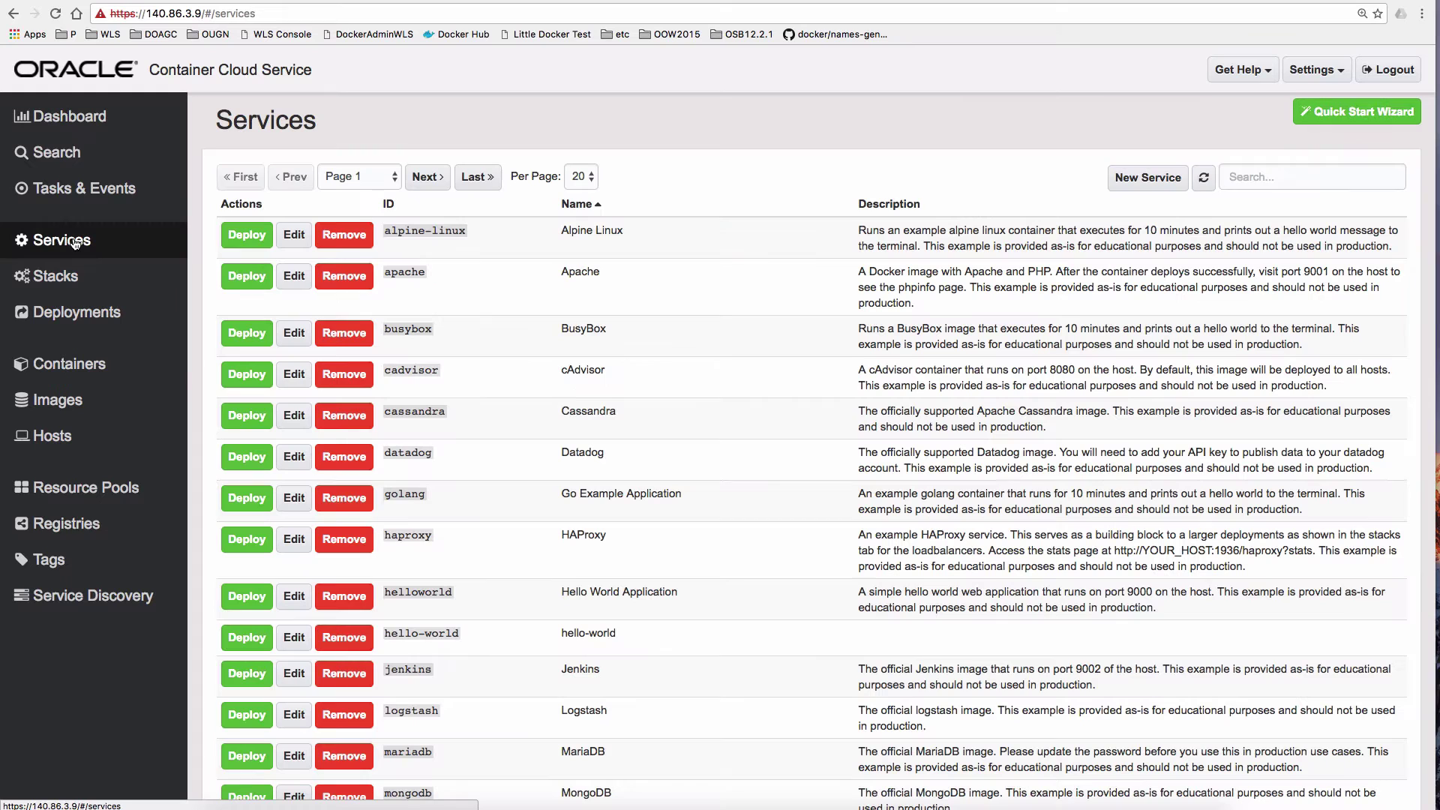
pyautogui.click(57, 277)
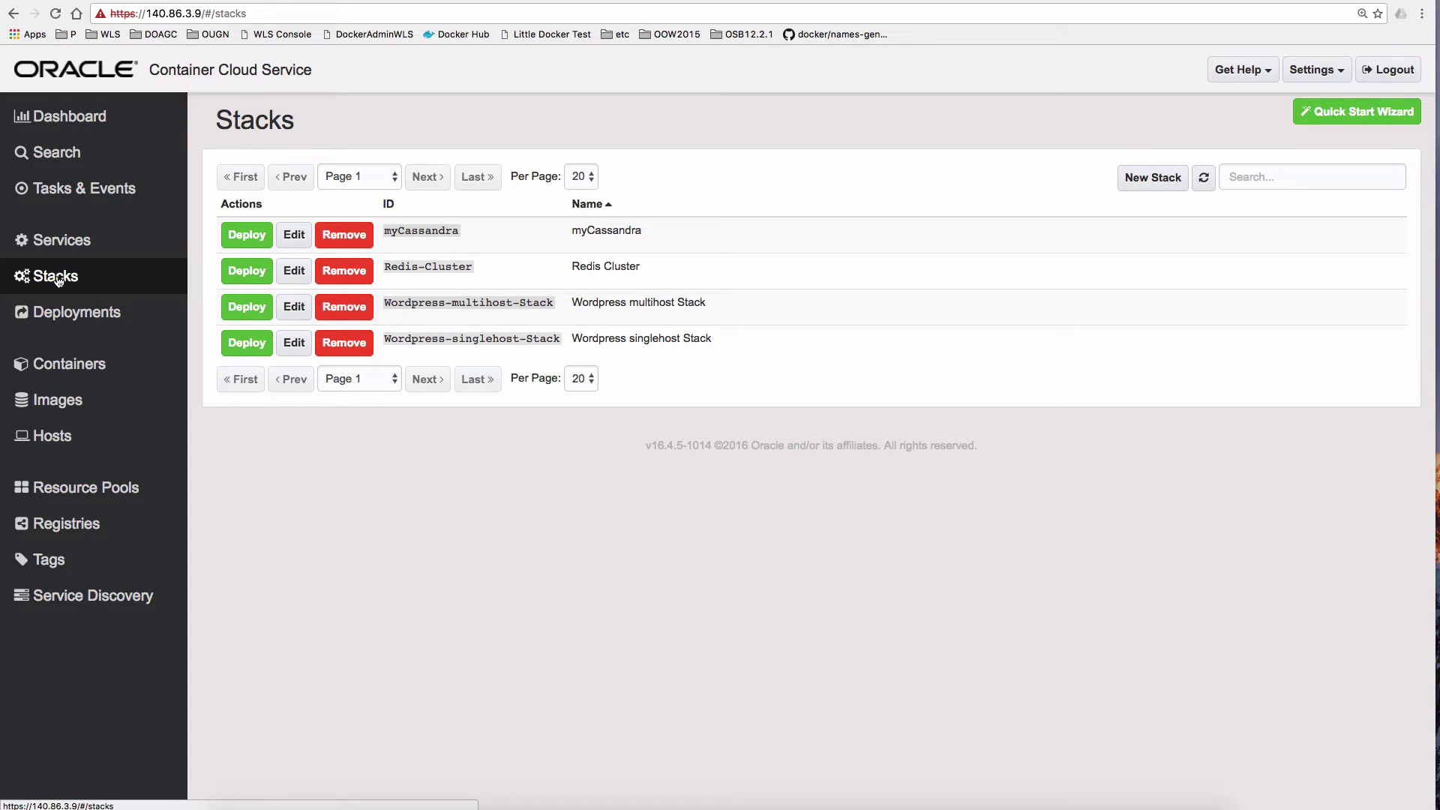
pyautogui.click(293, 342)
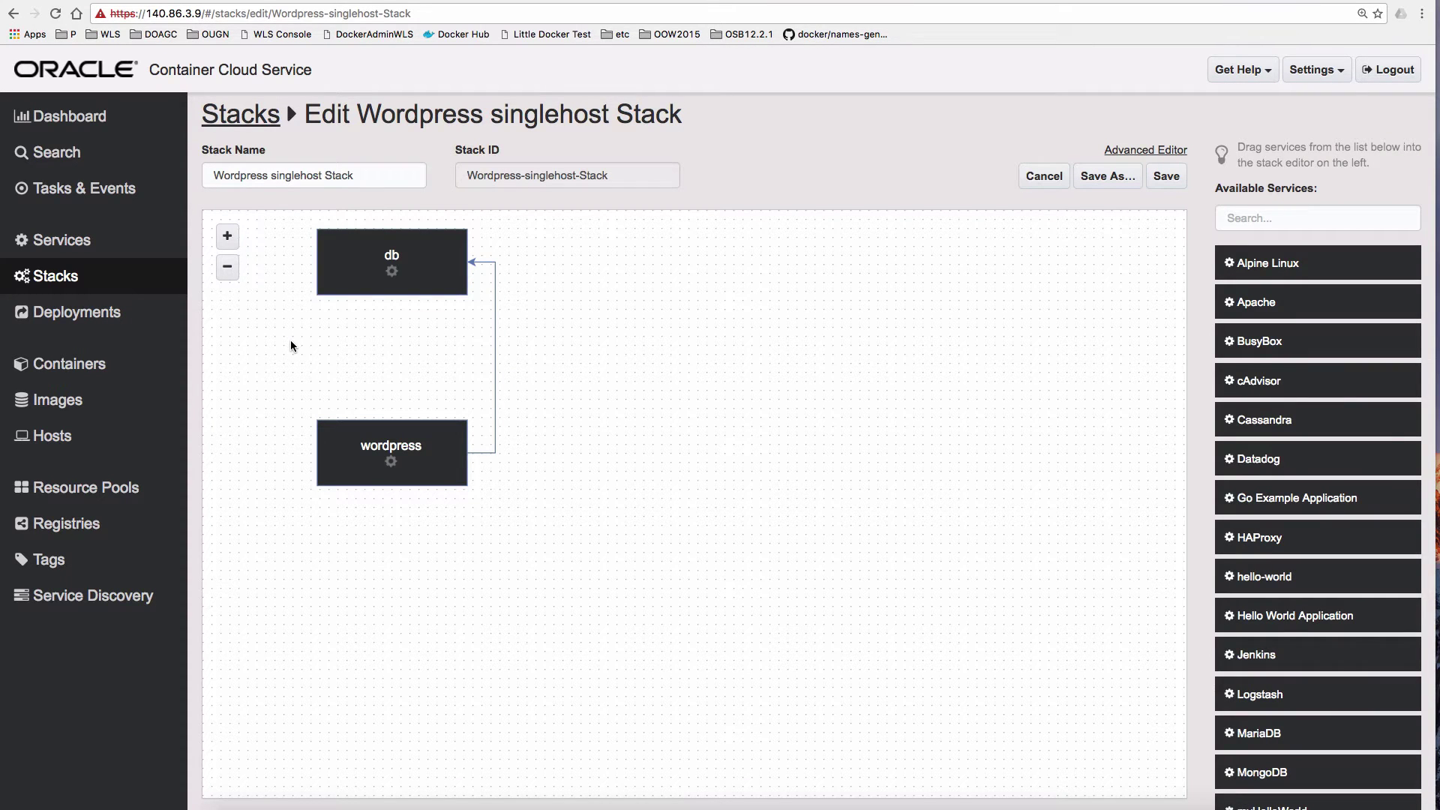
pyautogui.click(76, 312)
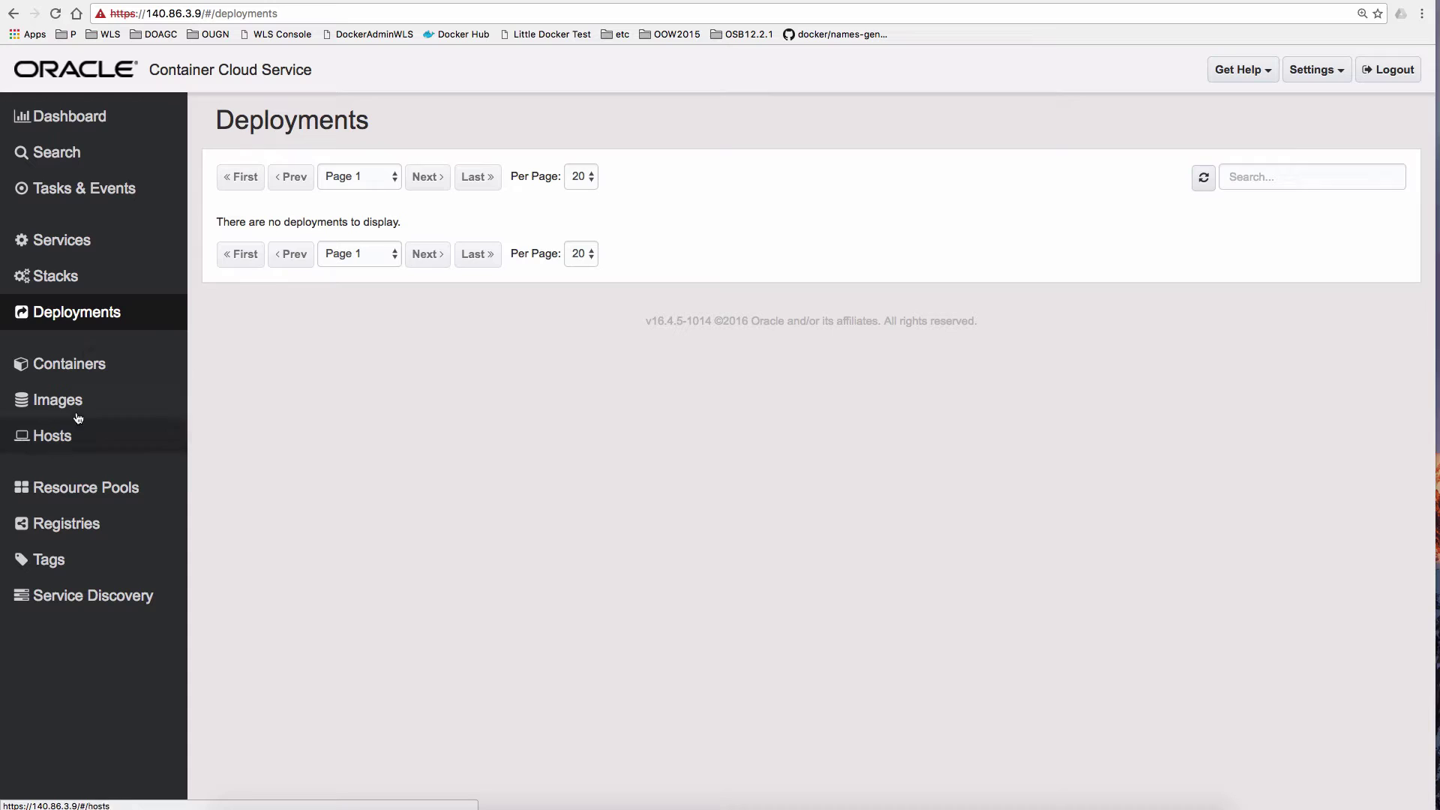
pyautogui.click(70, 367)
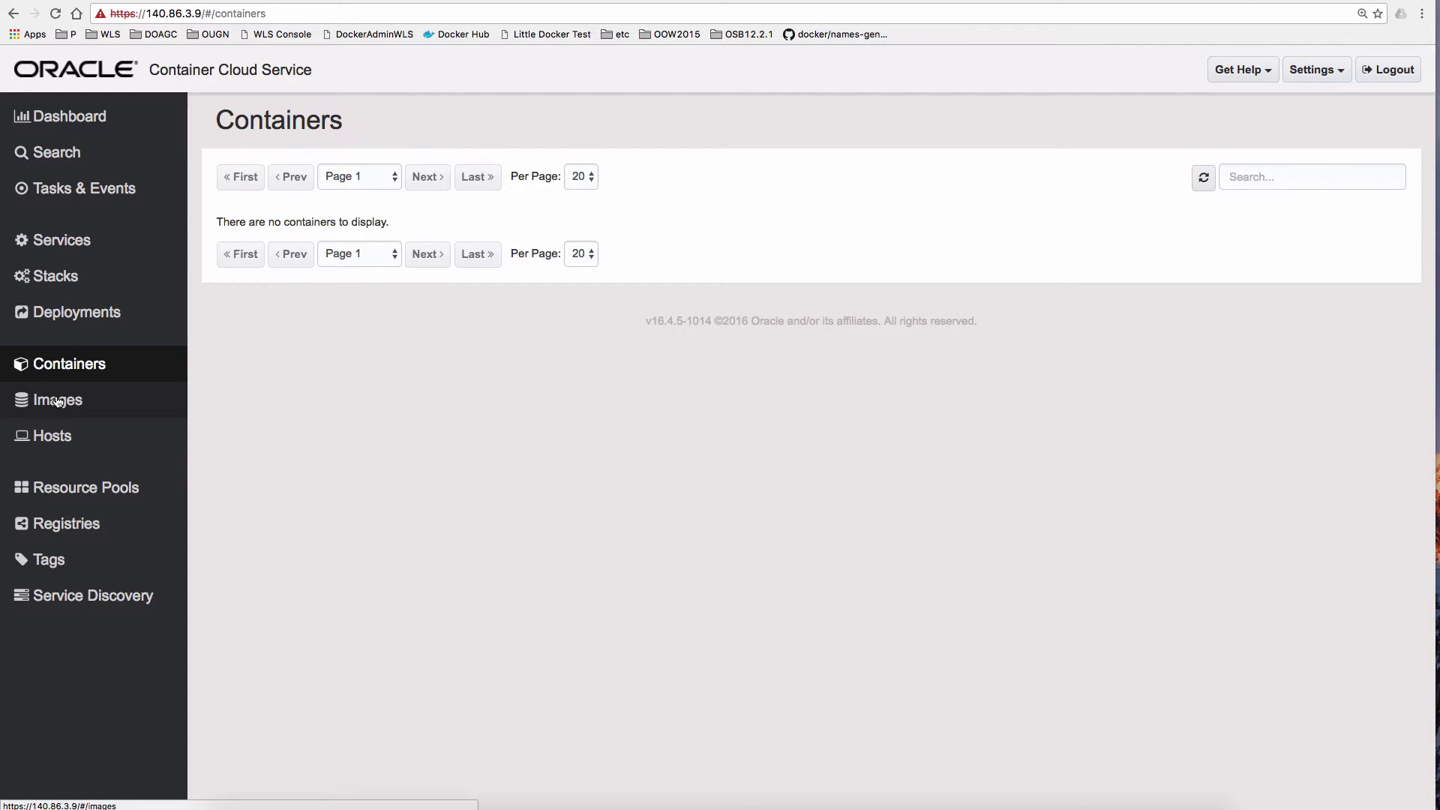
pyautogui.click(58, 401)
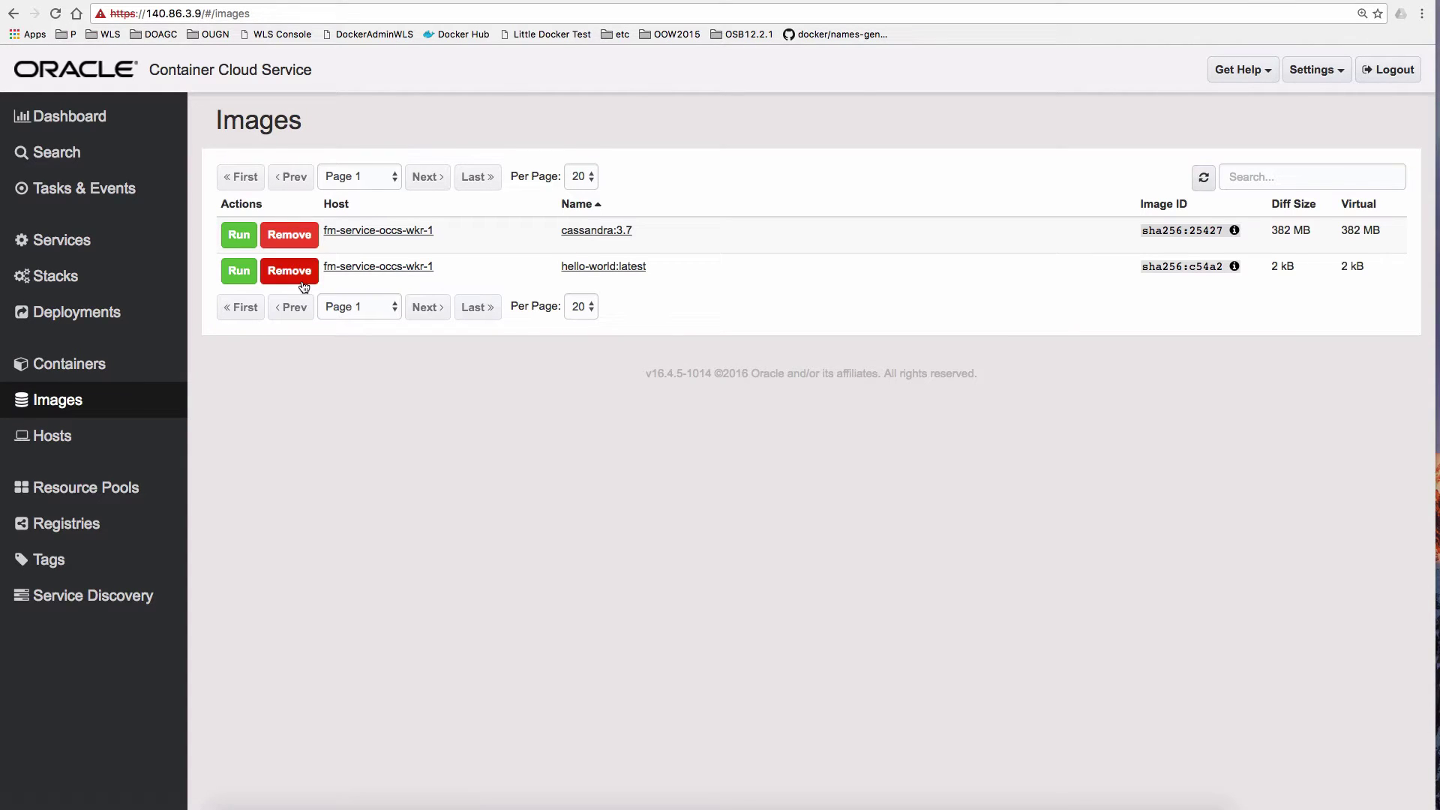
pyautogui.click(52, 436)
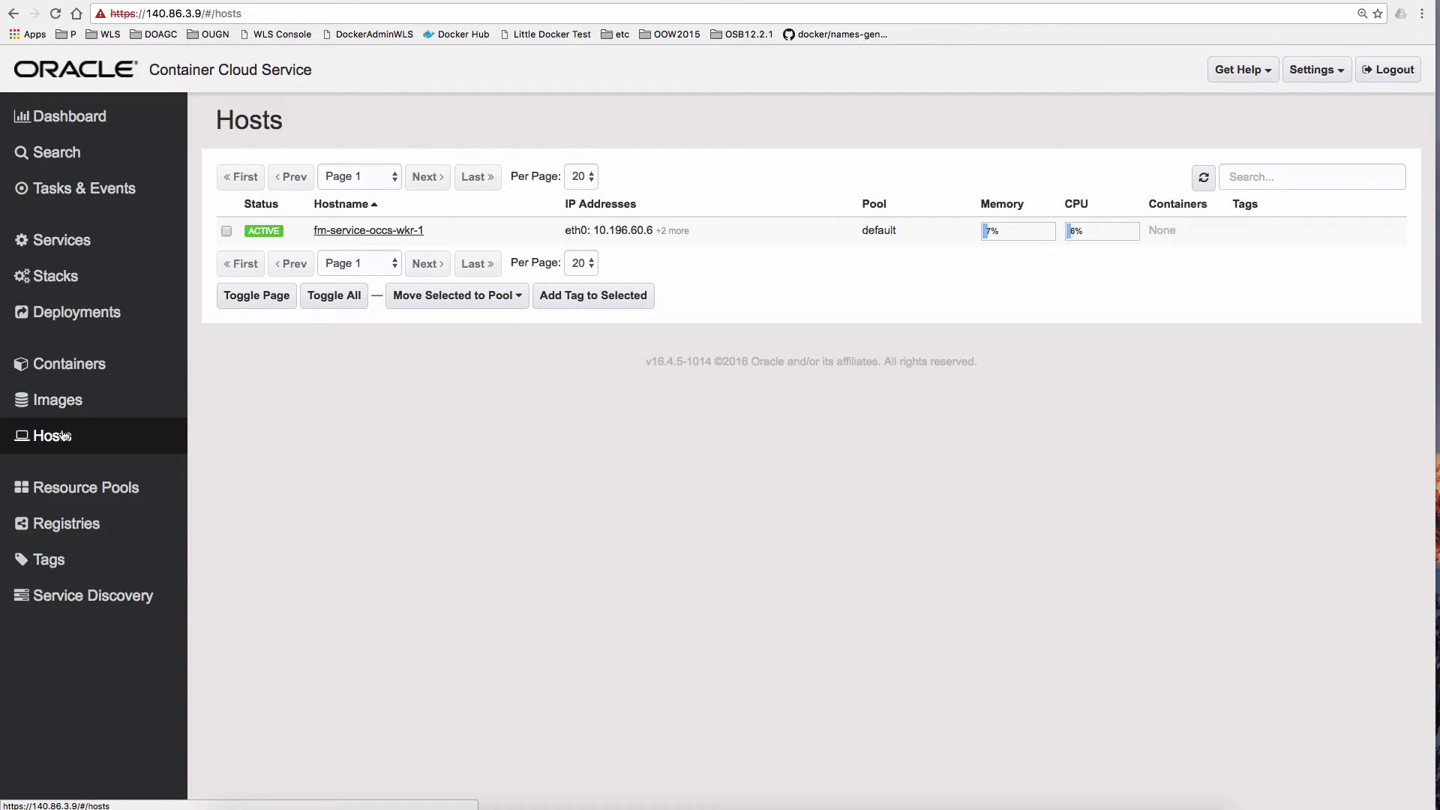
pyautogui.click(105, 496)
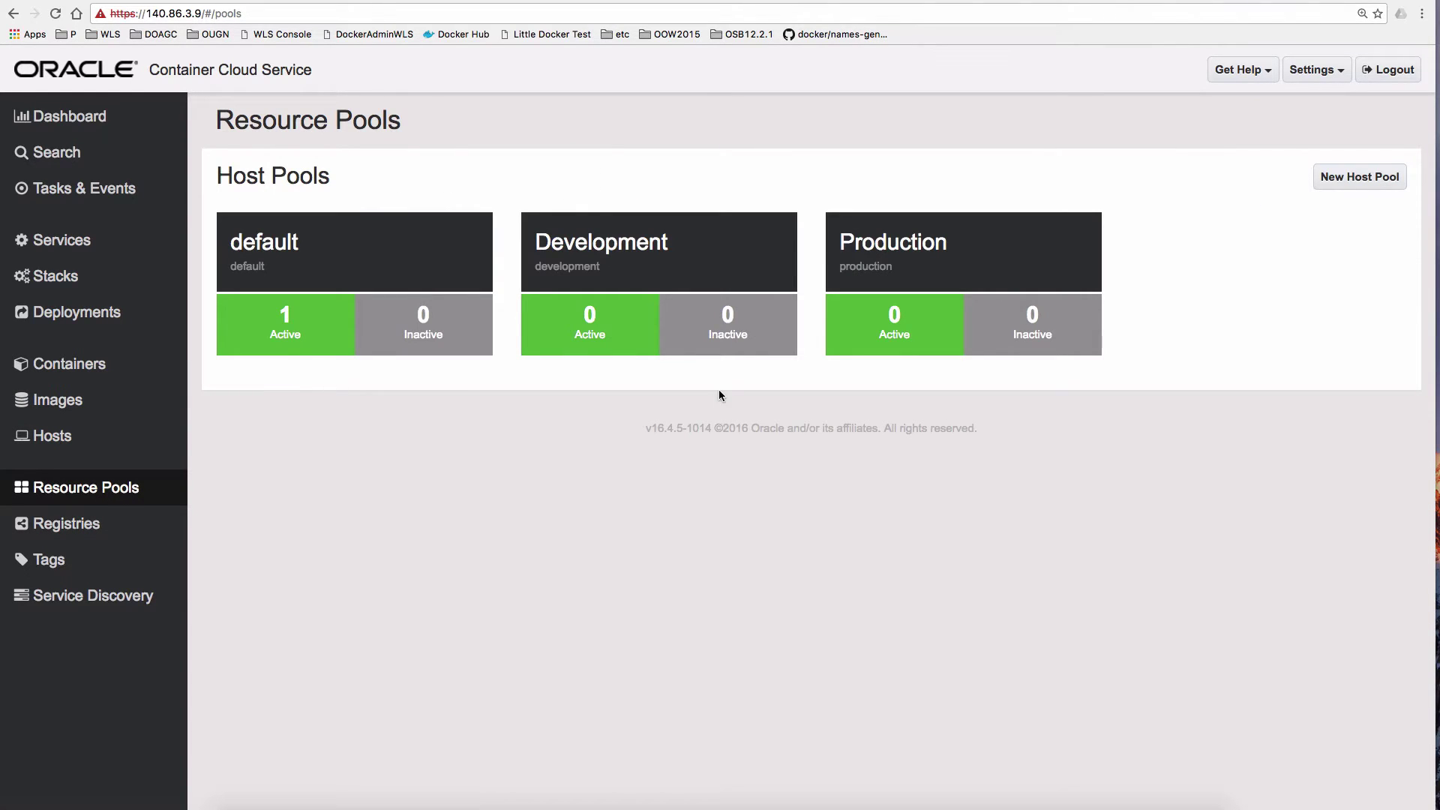
# Create host pool LoadTest with ID ltest1 and return to the pools list.
pyautogui.click(1384, 177)
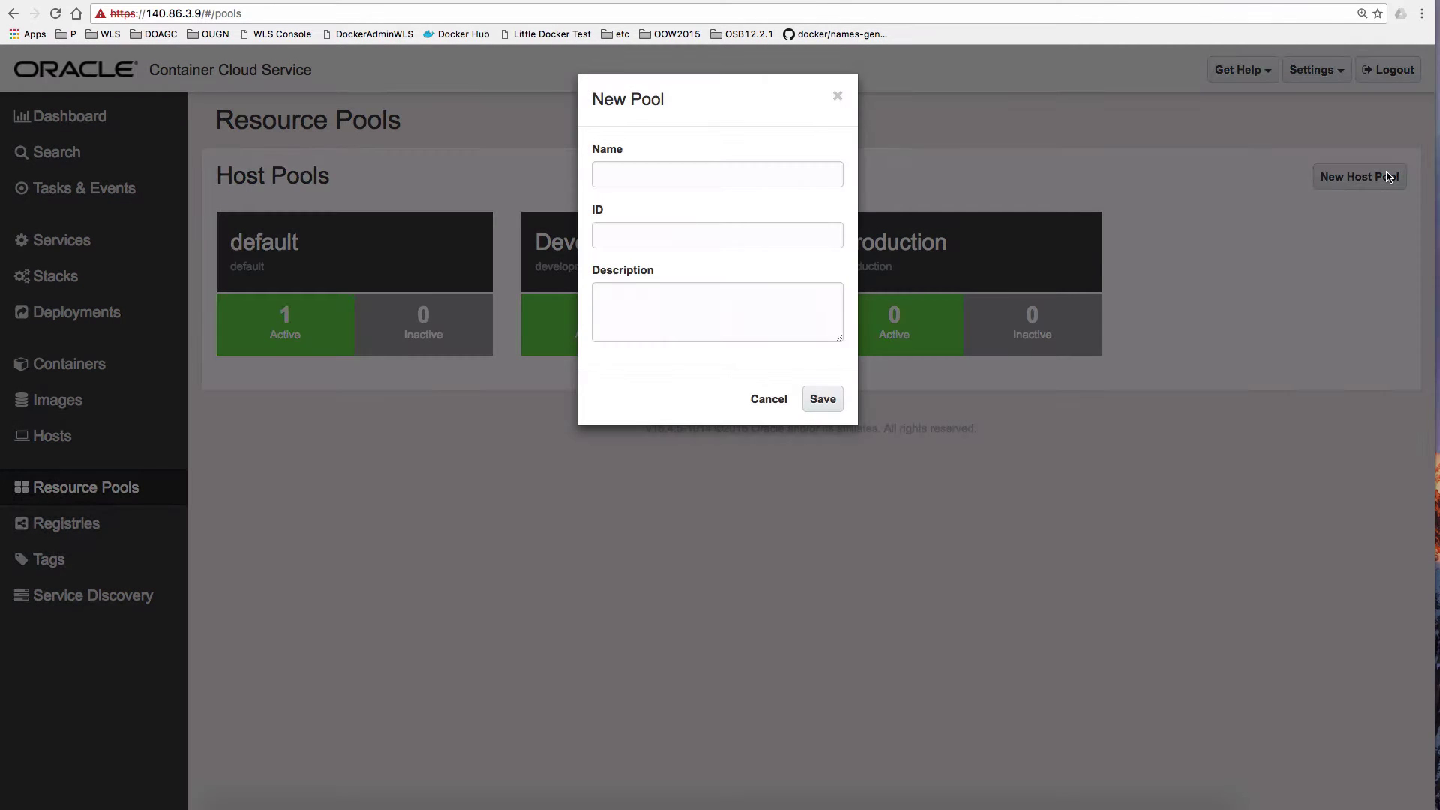
pyautogui.write('LoadTest')
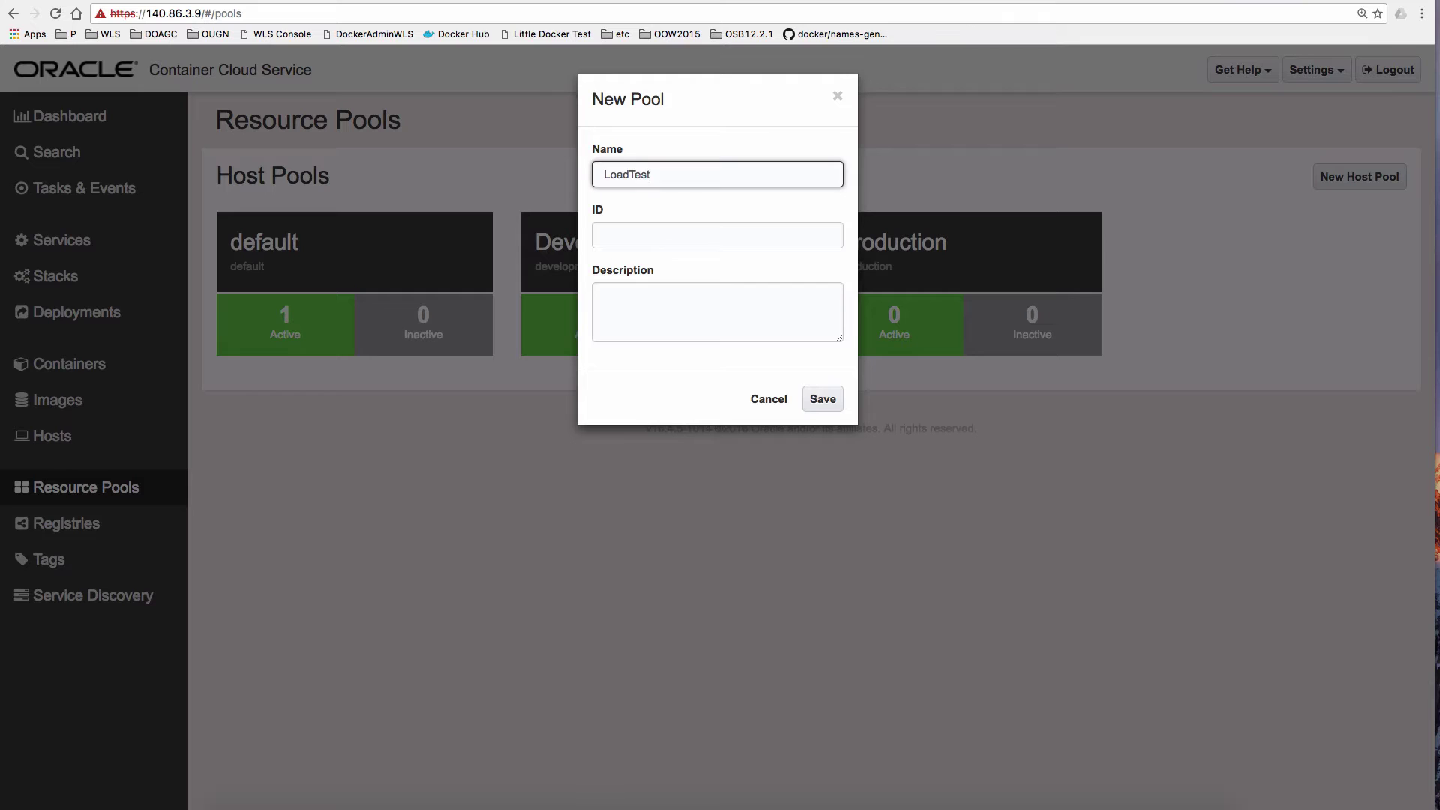
pyautogui.click(752, 232)
pyautogui.write('ltest1')
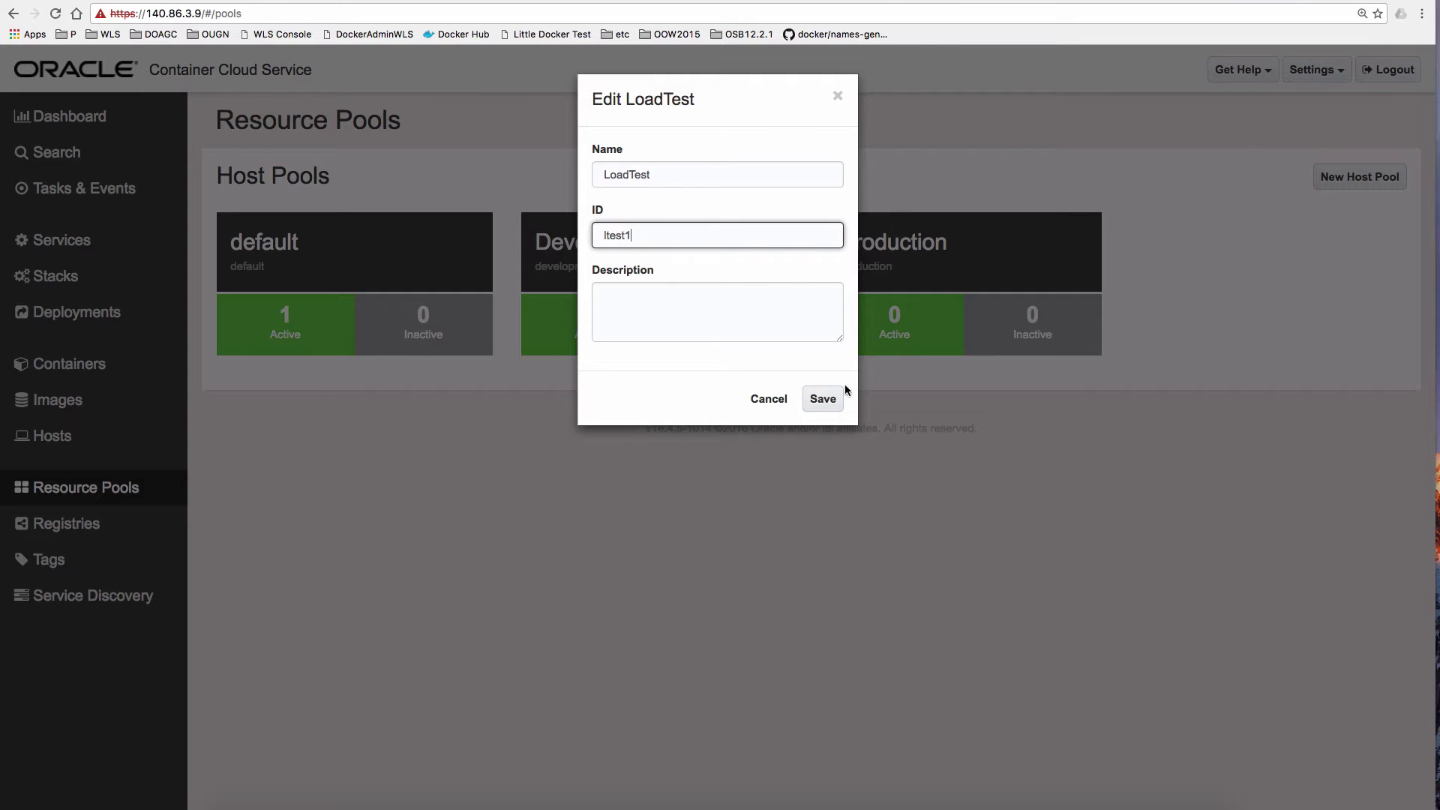
pyautogui.click(822, 398)
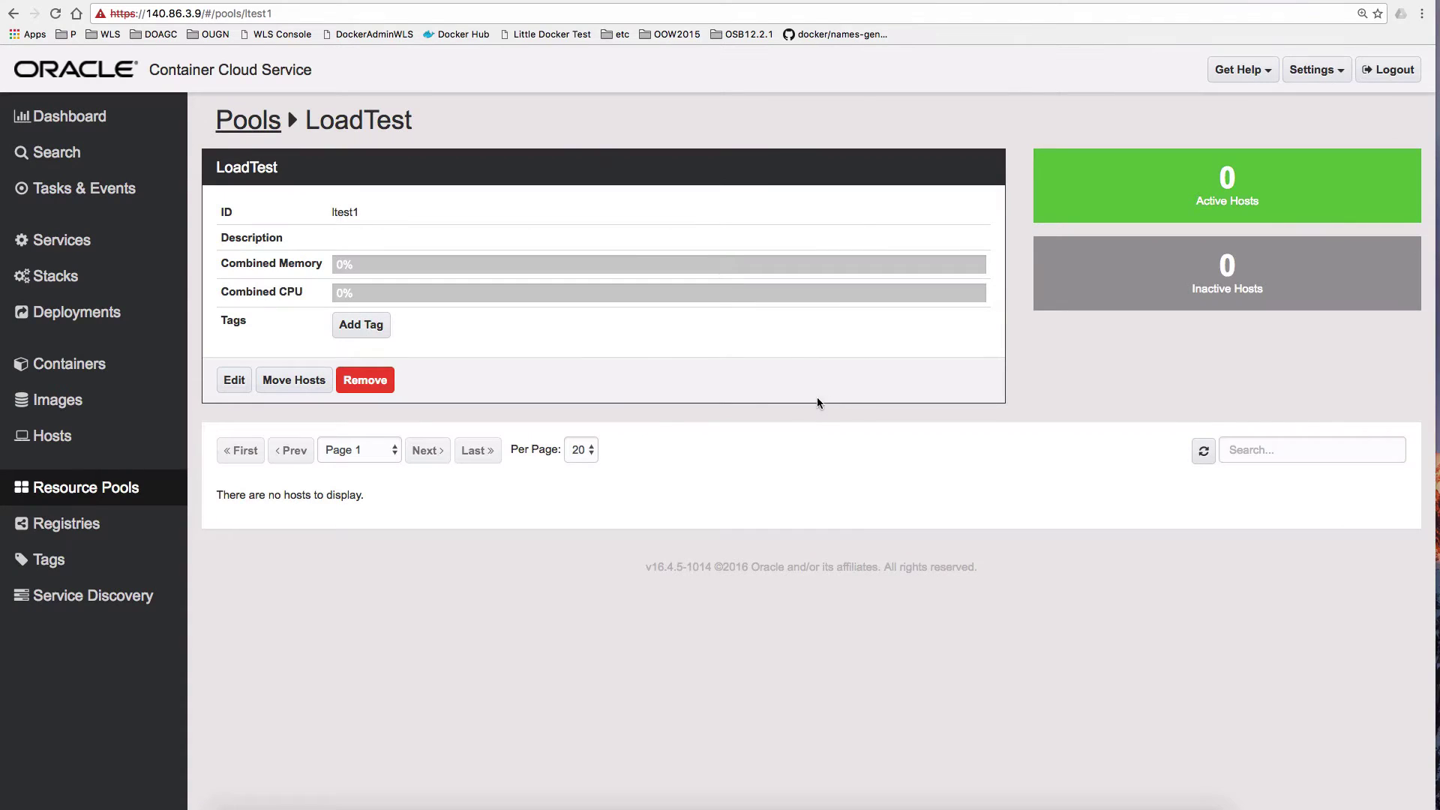
pyautogui.click(97, 488)
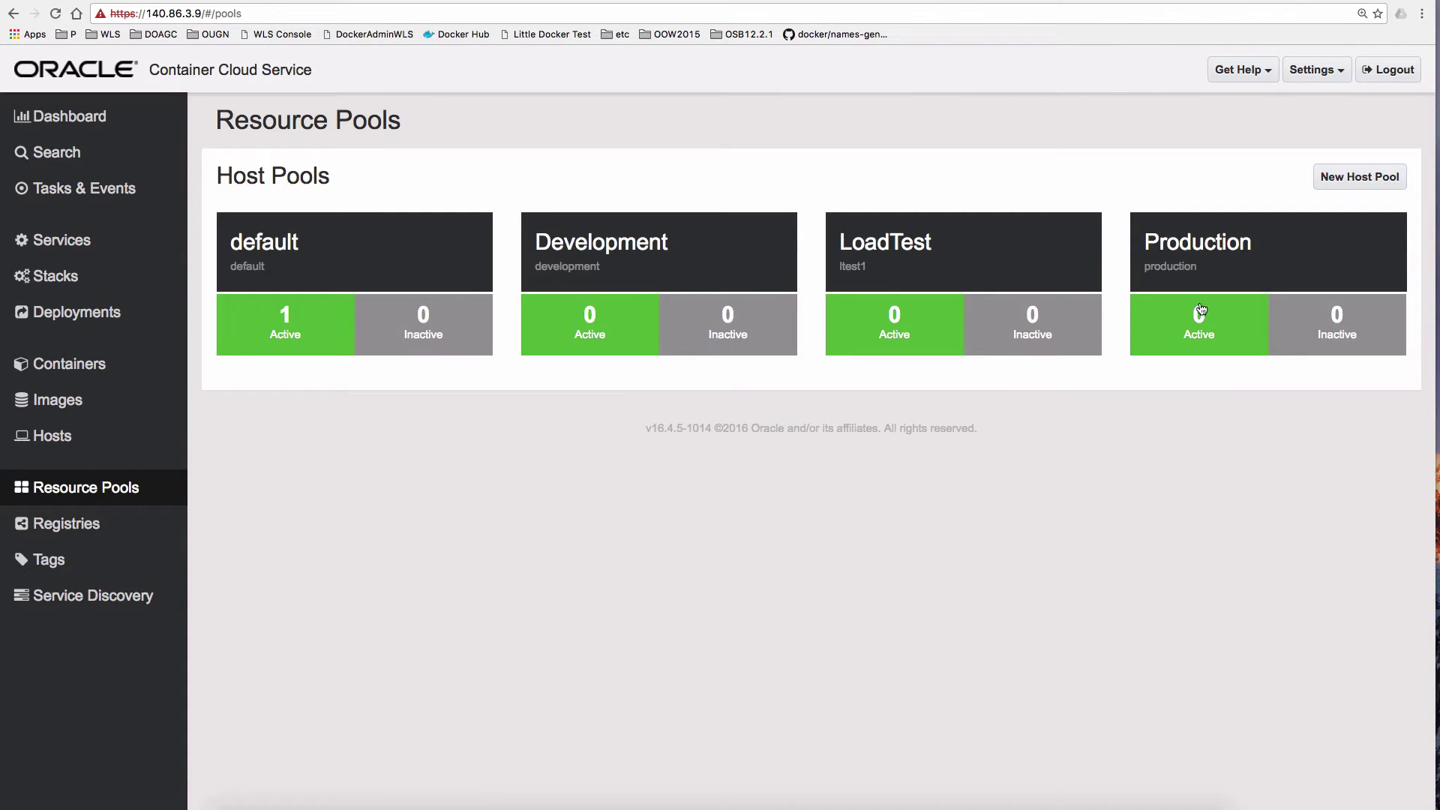
pyautogui.click(86, 527)
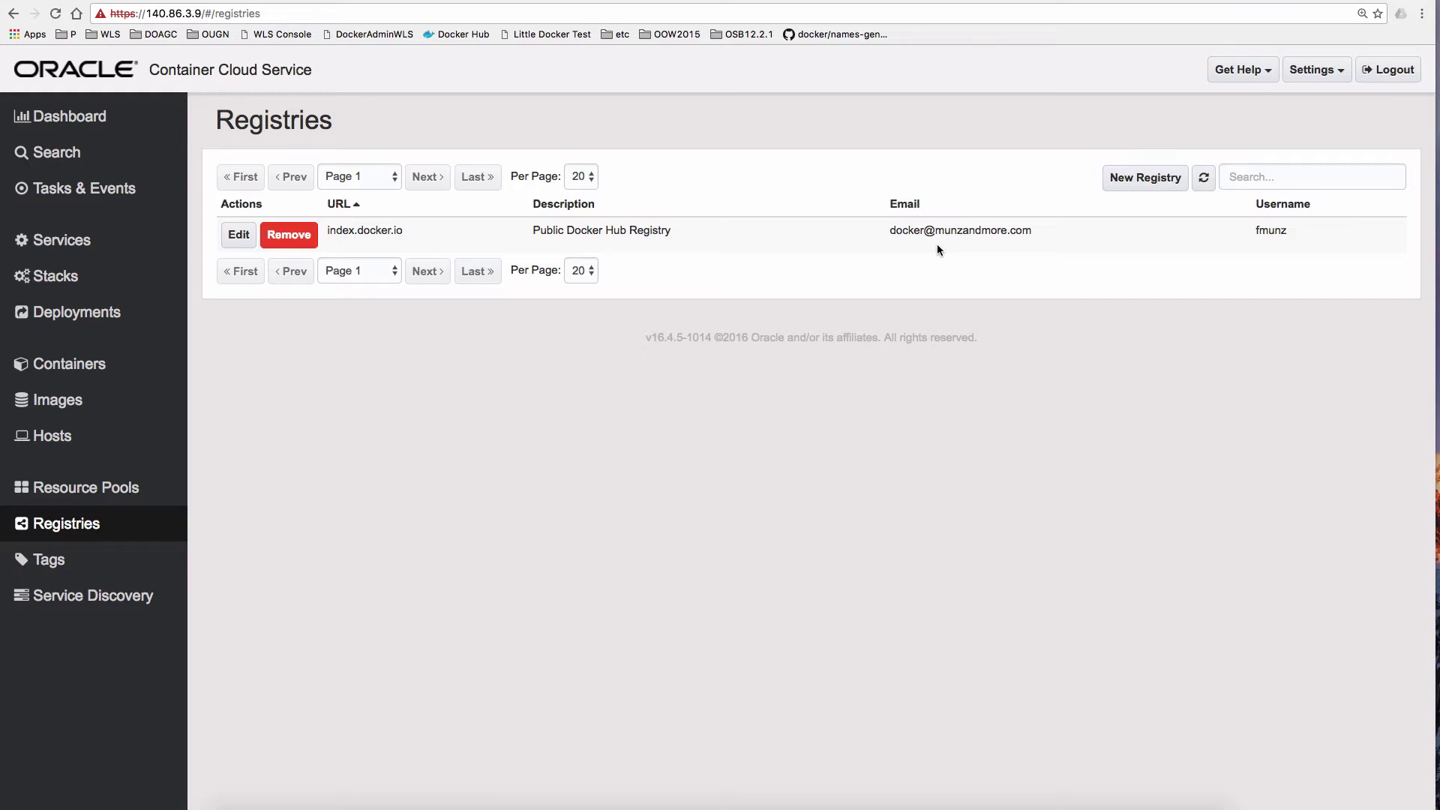
# From Services, run the Quick Start Wizard past host organization to the container choices.
pyautogui.click(62, 239)
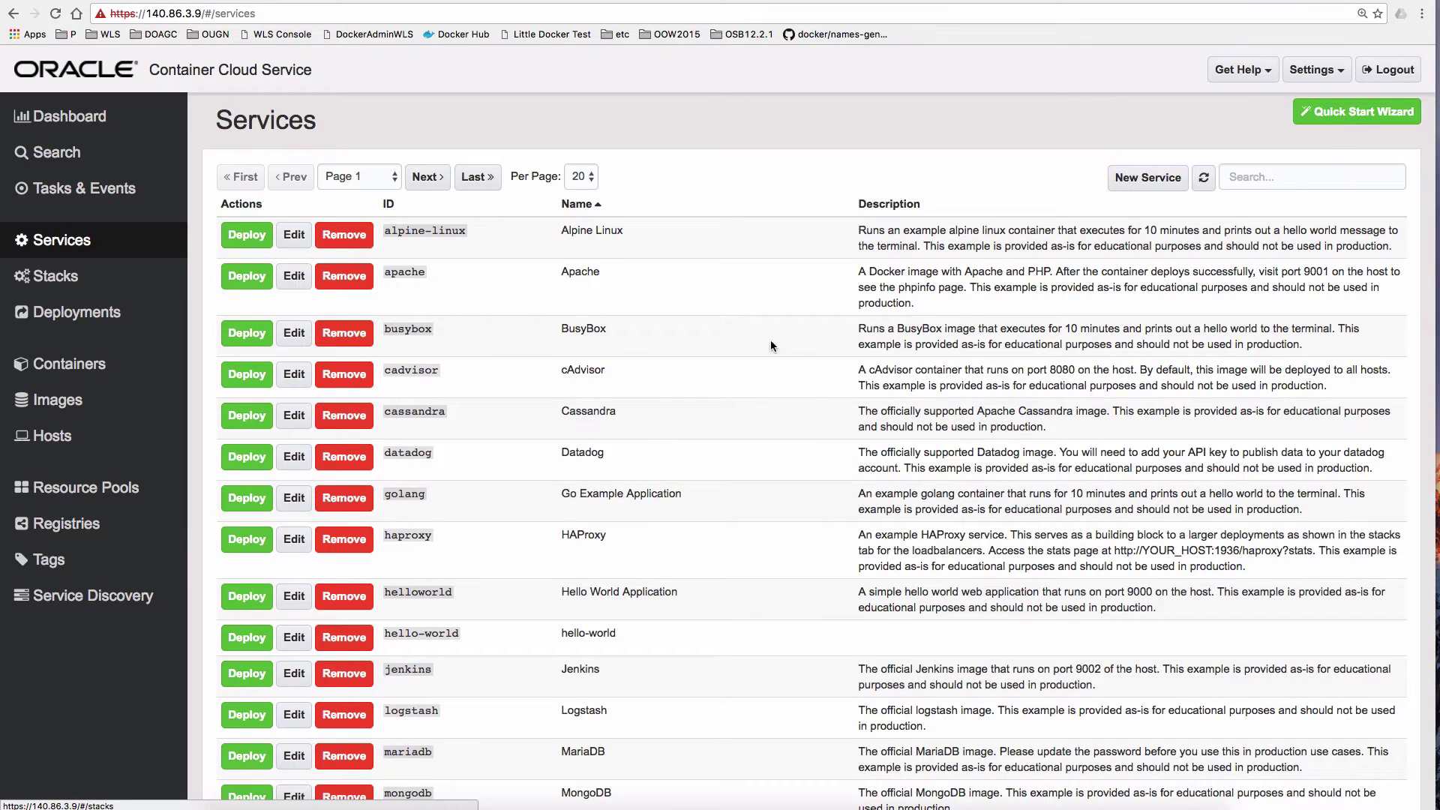
pyautogui.click(1355, 111)
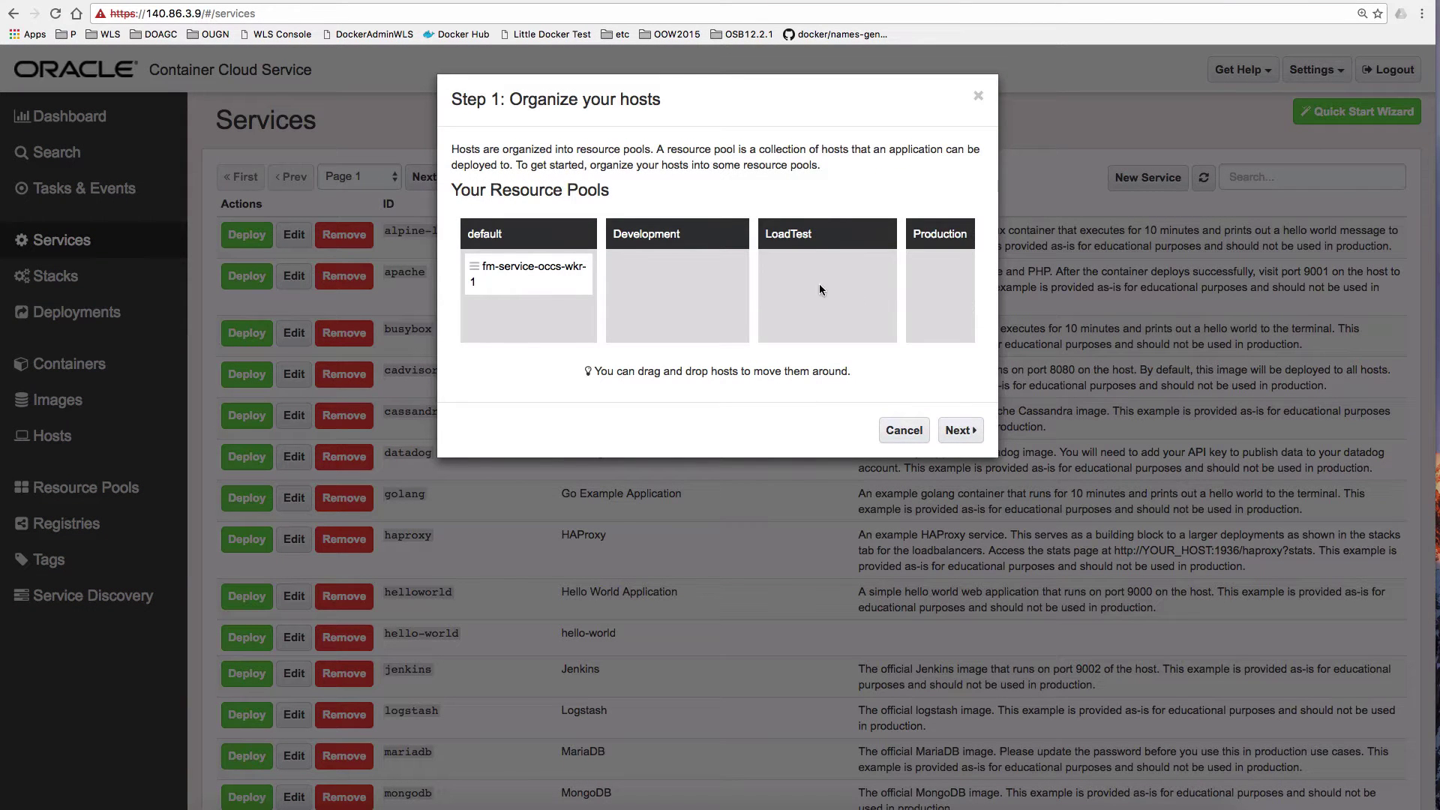
pyautogui.click(962, 429)
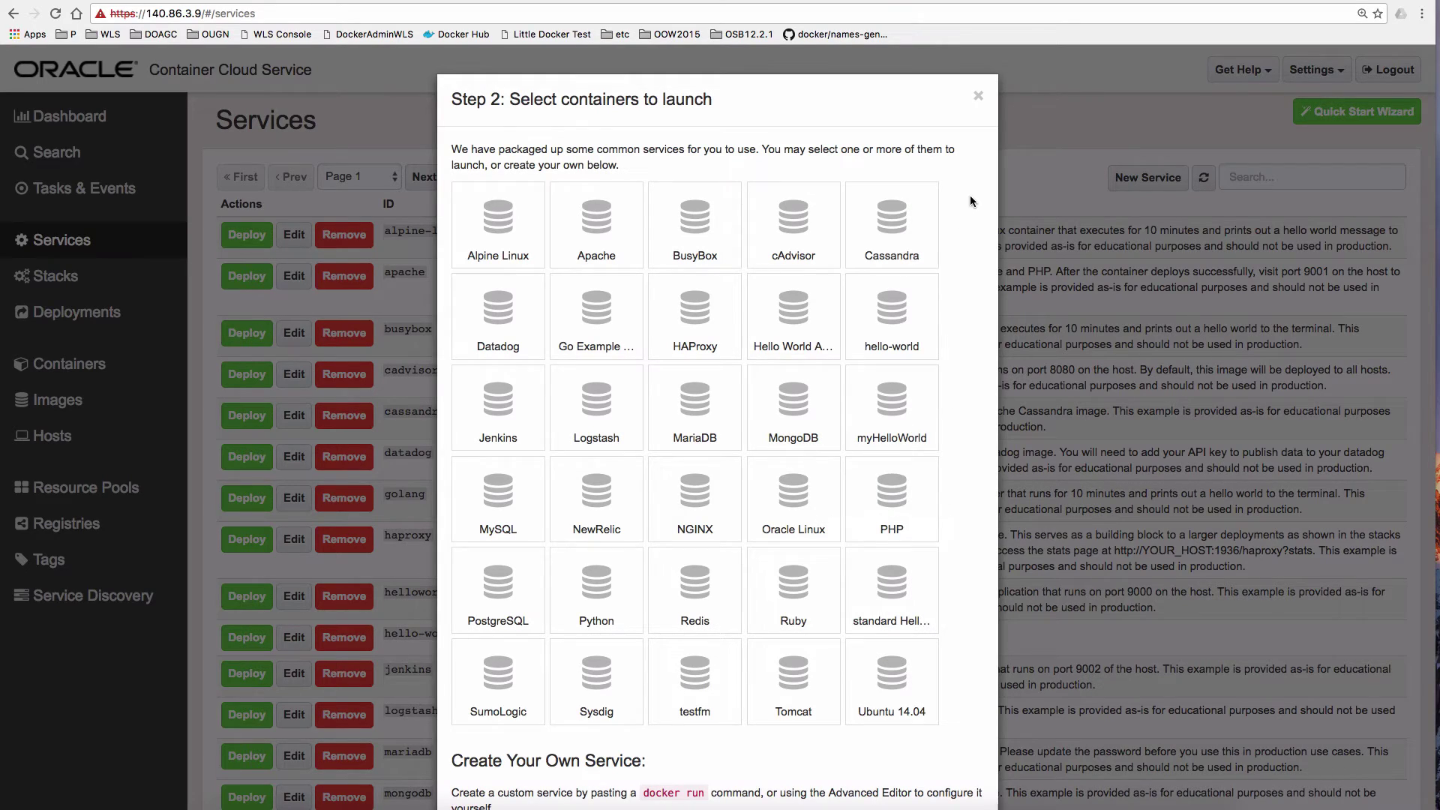
# Start service grafana with Random scheduler, per-pool availability and image grafana/grafana.
pyautogui.click(977, 98)
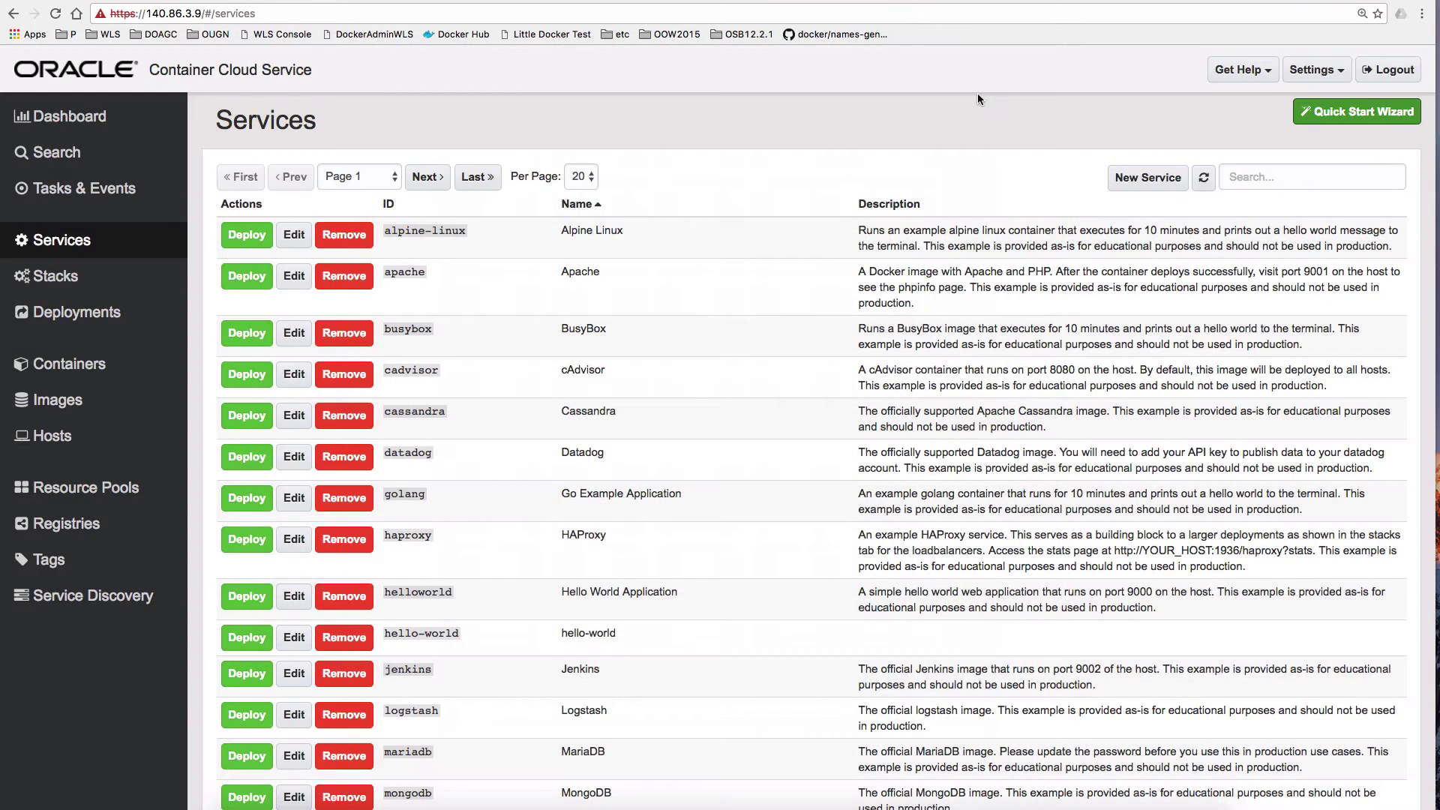
pyautogui.click(1147, 180)
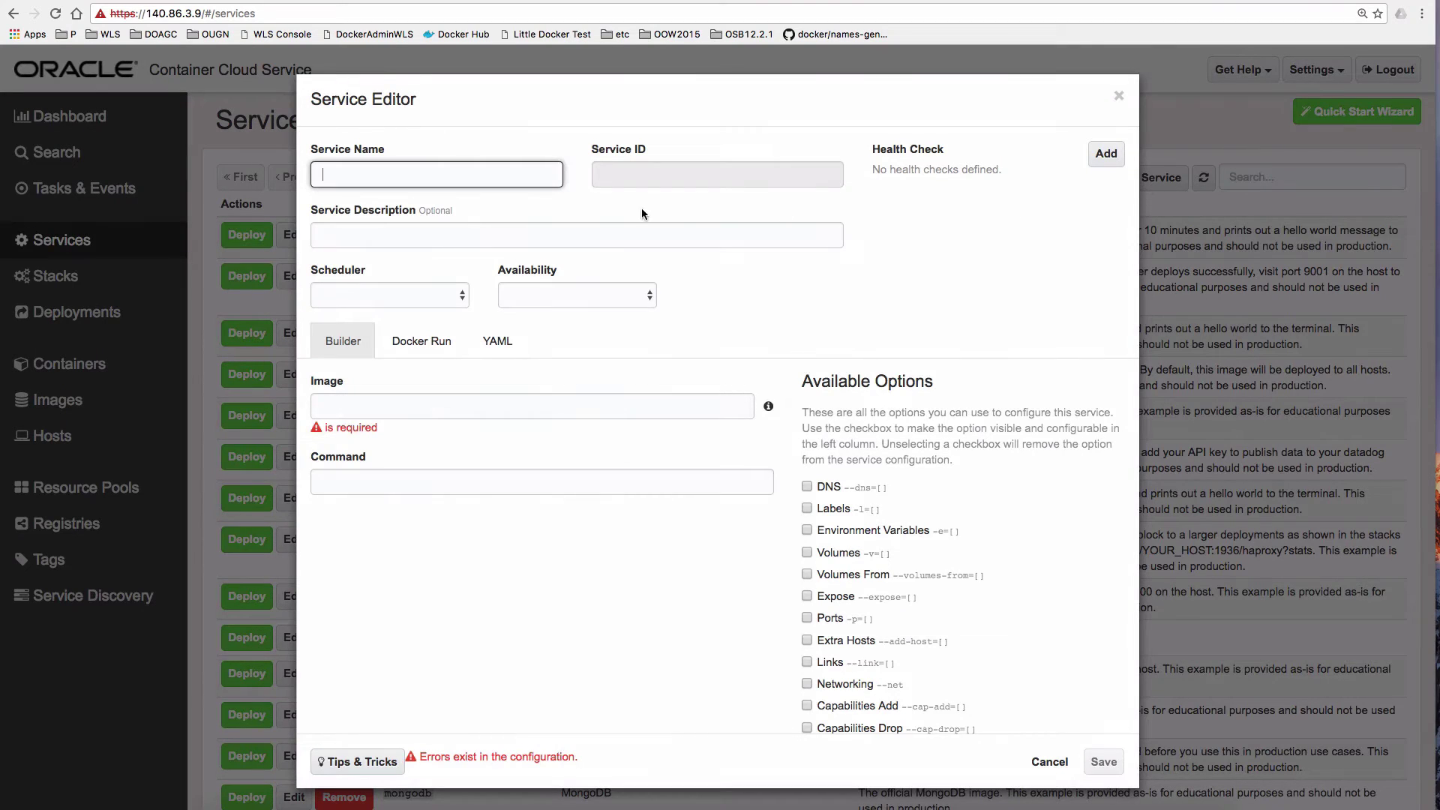
pyautogui.write('grafana')
pyautogui.press('Tab')
pyautogui.press('Tab')
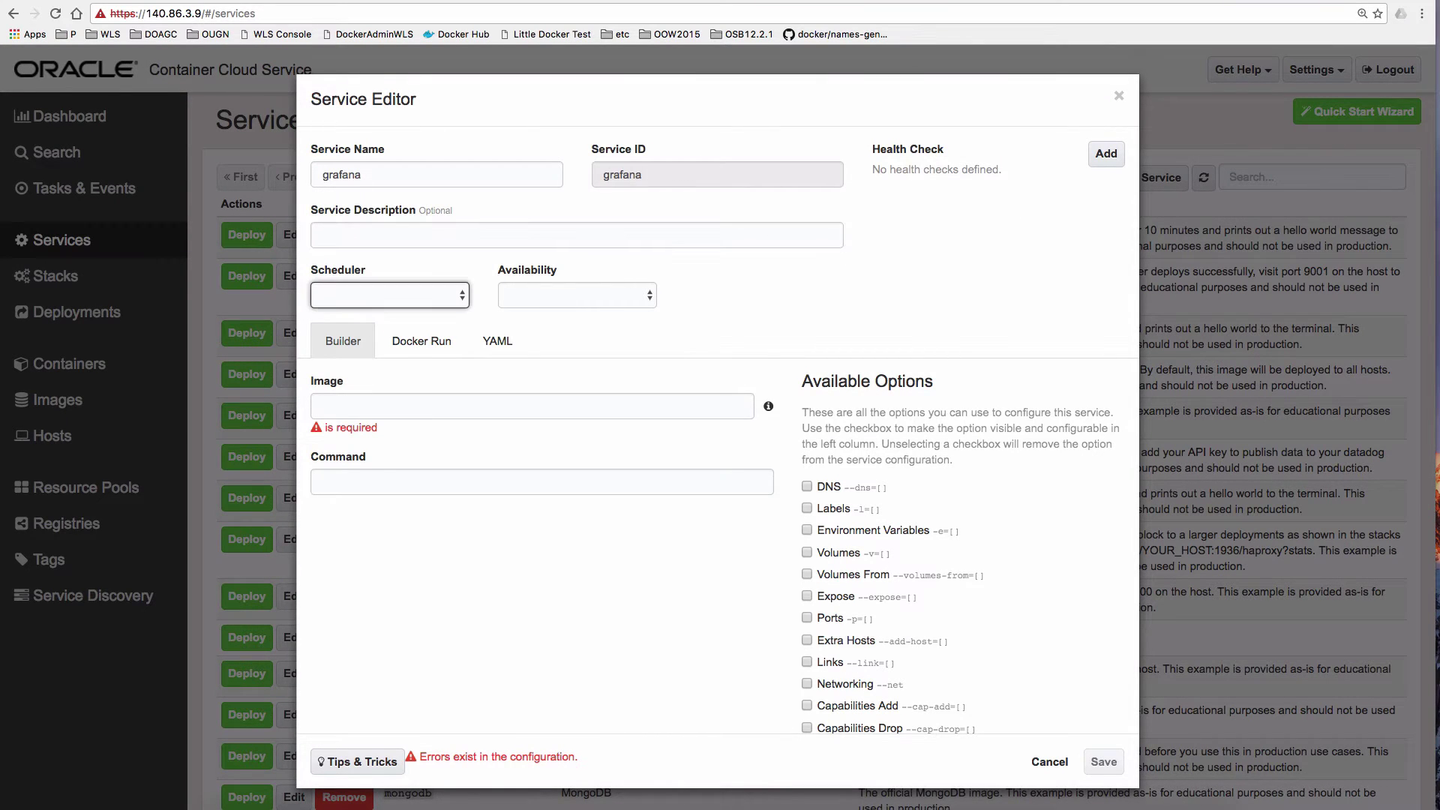
pyautogui.click(406, 298)
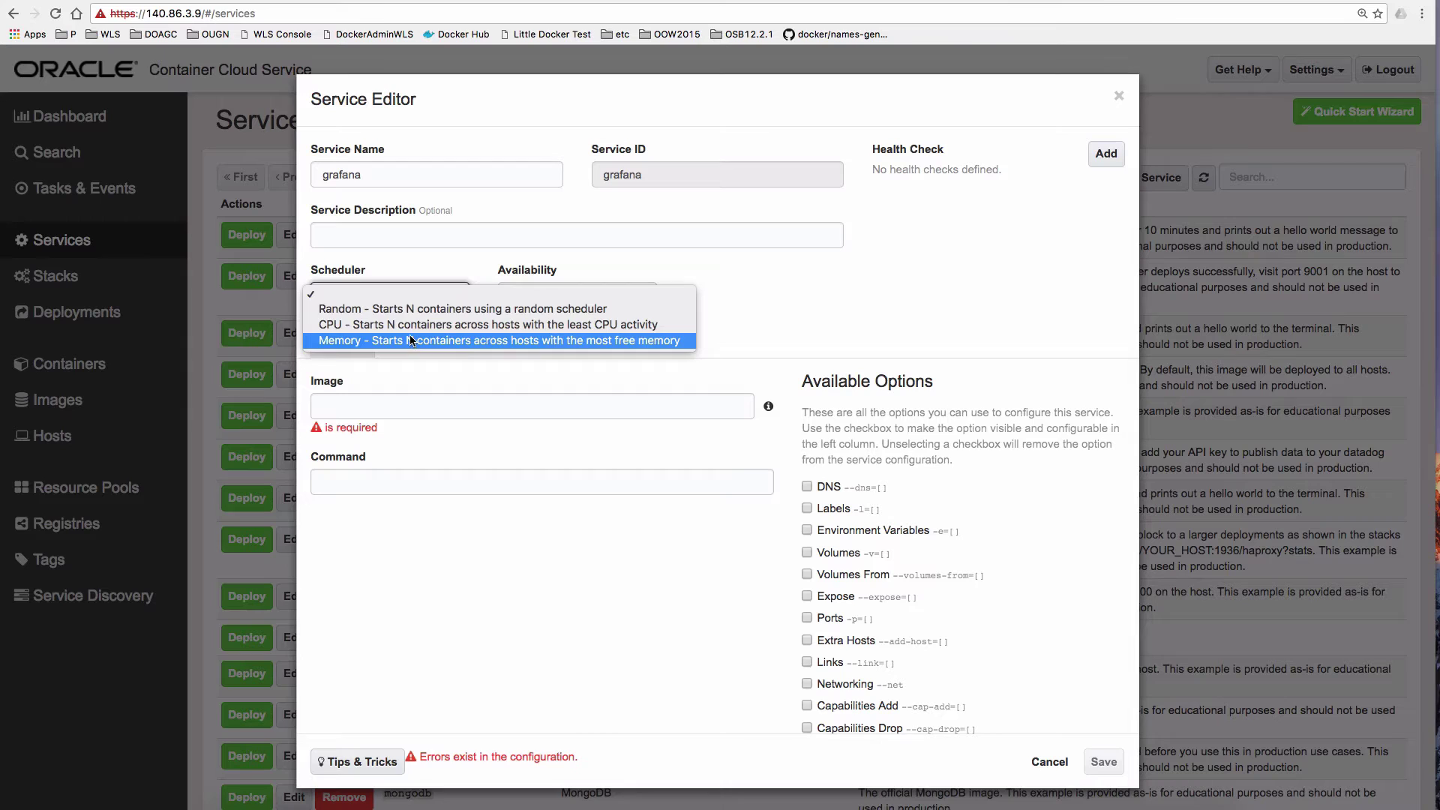
pyautogui.click(411, 311)
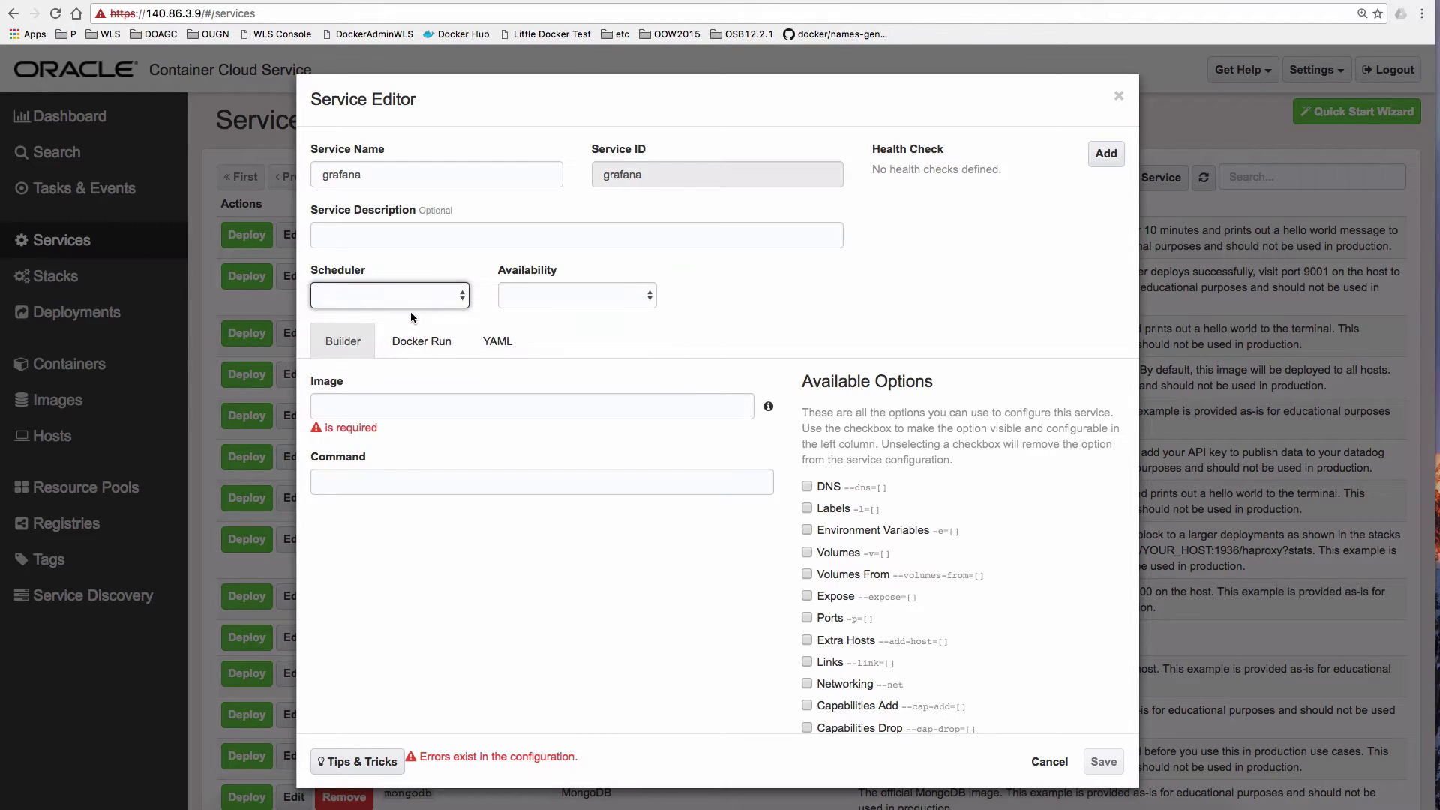
pyautogui.click(545, 294)
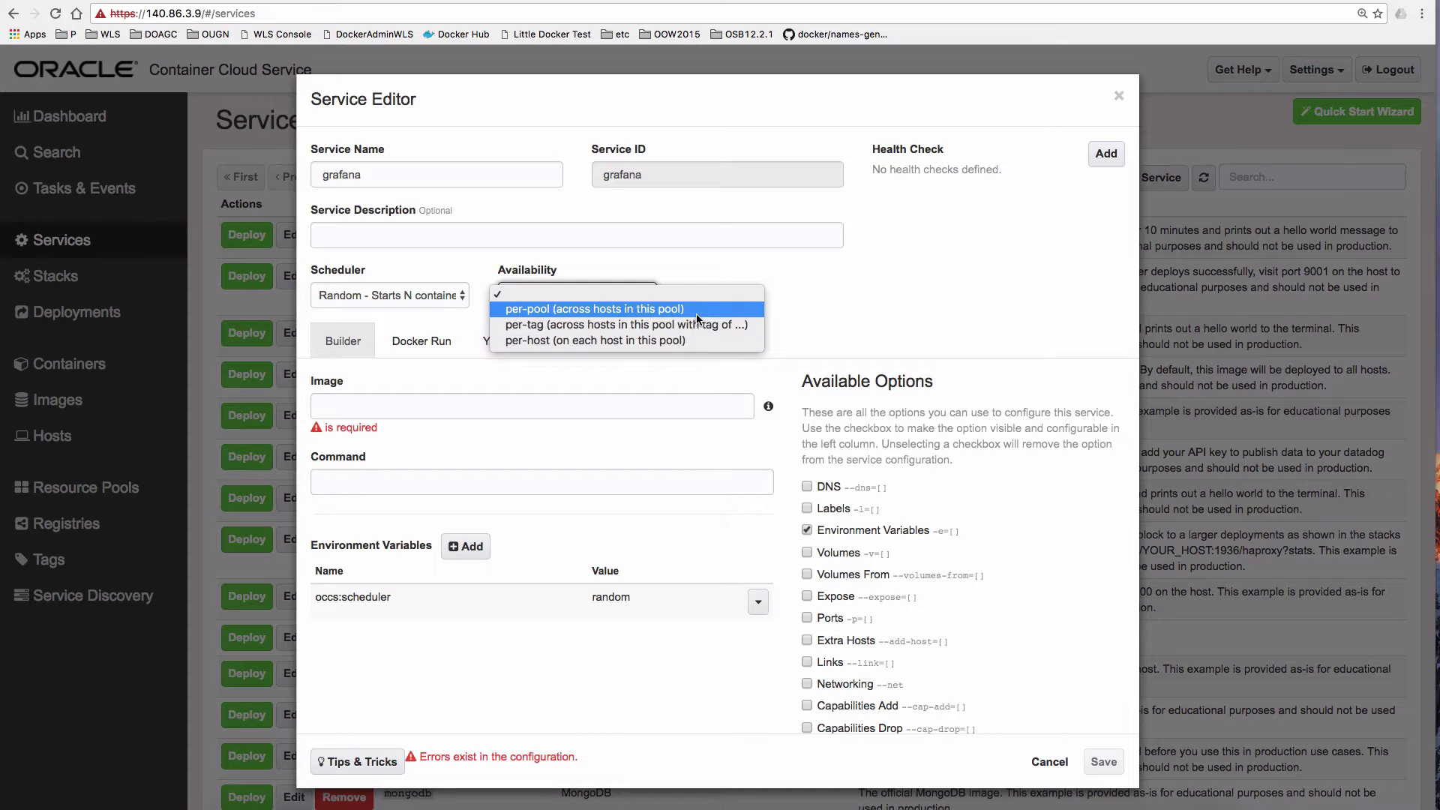
pyautogui.click(696, 311)
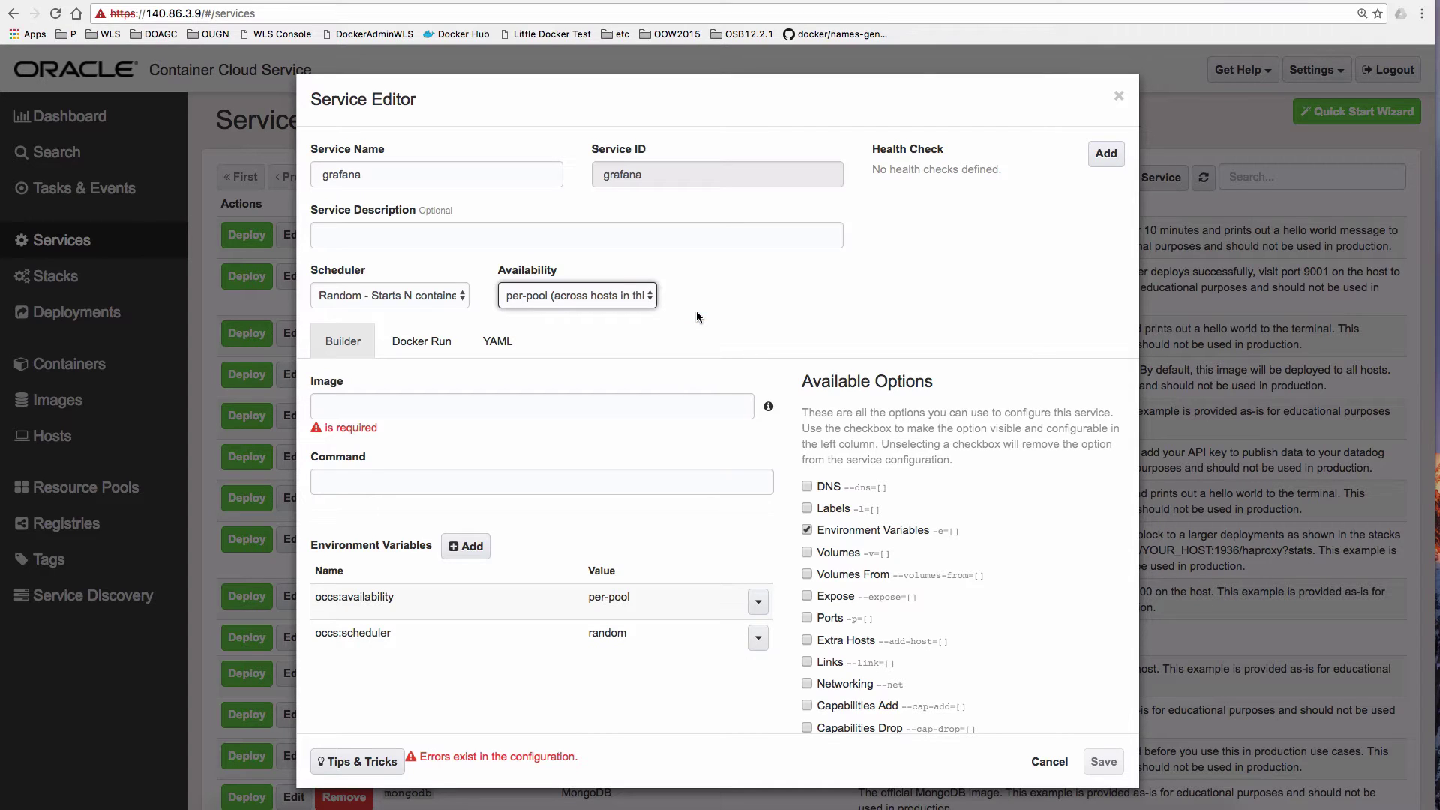
pyautogui.click(445, 407)
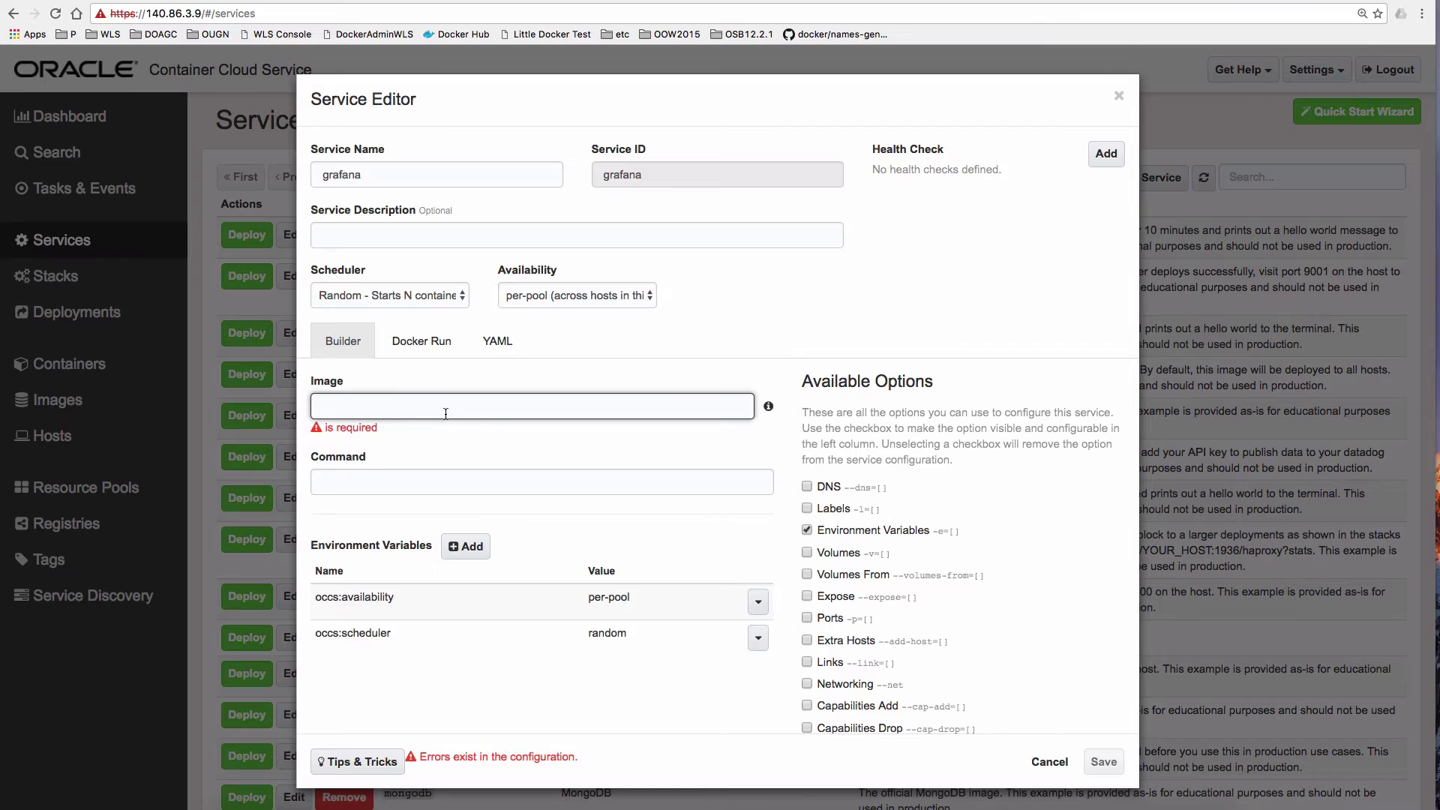
pyautogui.write('grafana/fr')
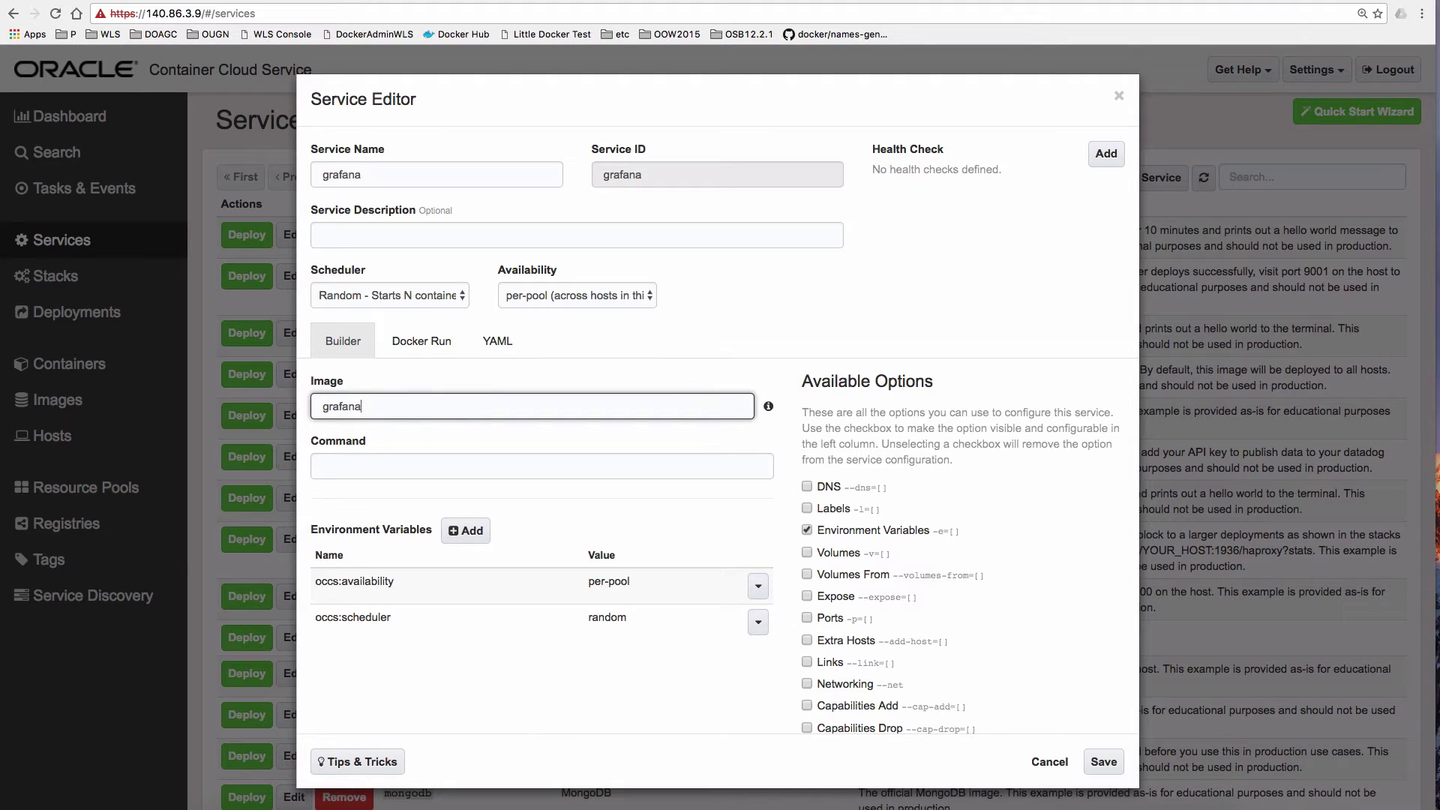
pyautogui.press('BackSpace')
pyautogui.press('BackSpace')
pyautogui.write('grafana')
# In the Docker Run view, duplicate the scheduler -e environment line.
pyautogui.click(431, 340)
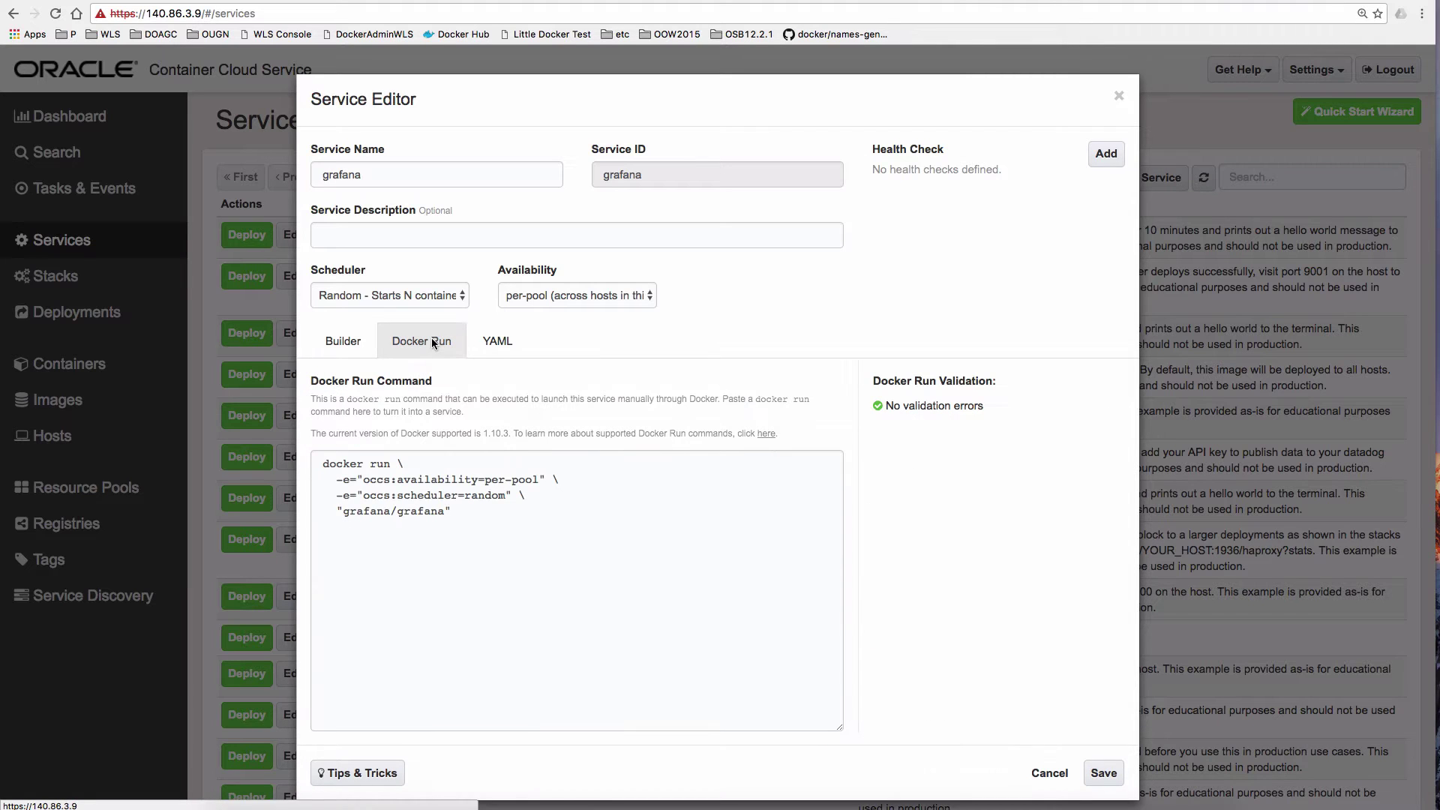
pyautogui.click(533, 495)
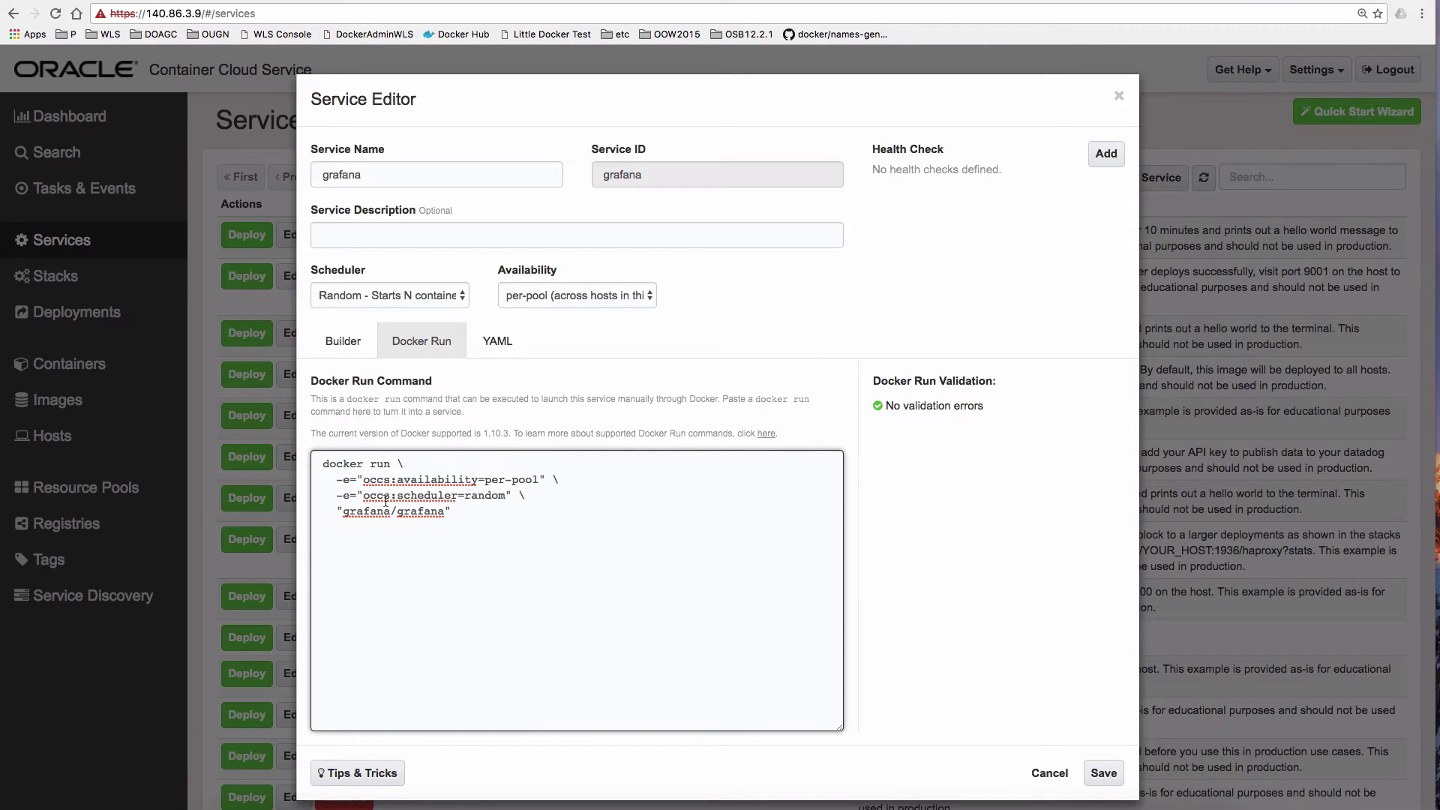
pyautogui.moveTo(331, 495); pyautogui.dragTo(331, 512)
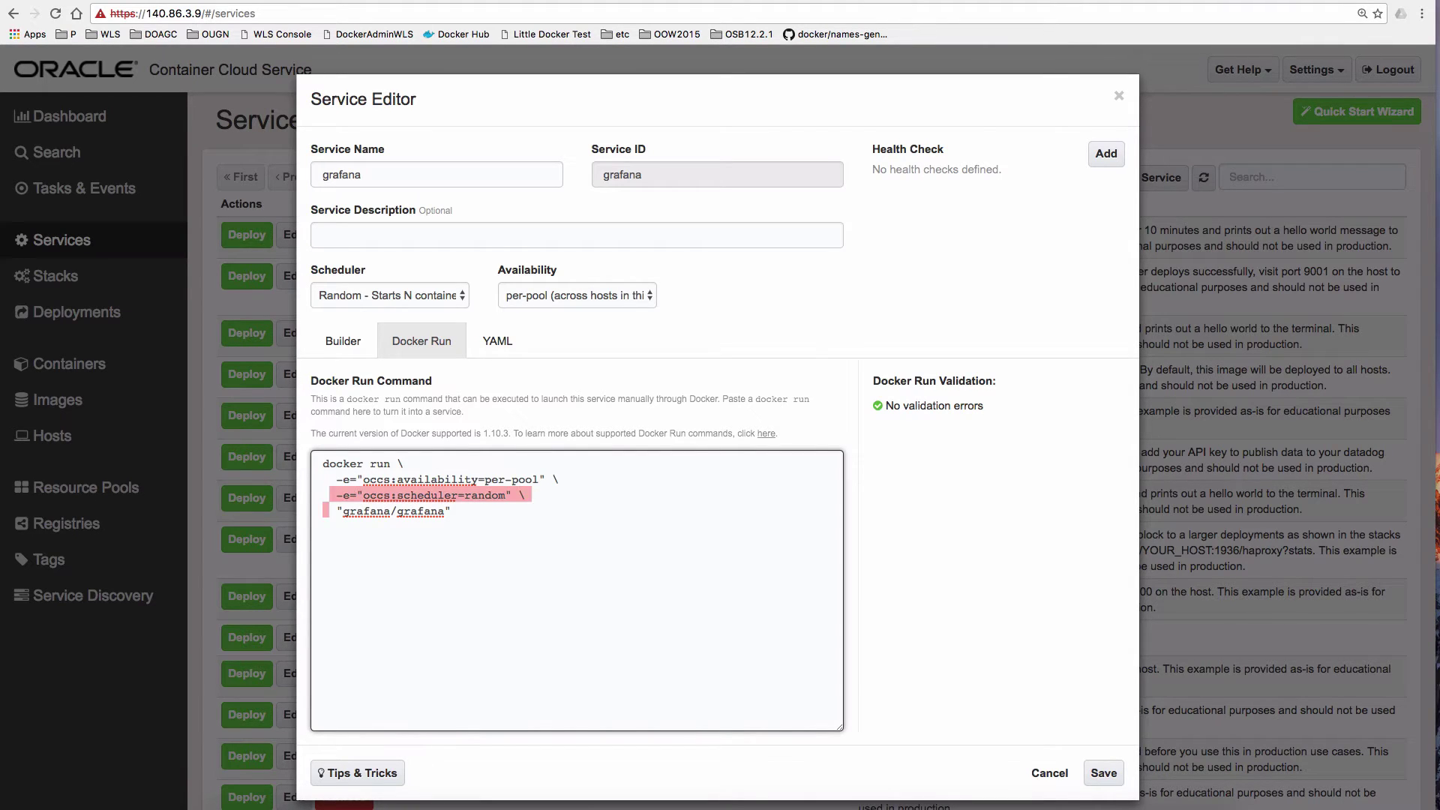
pyautogui.hotkey('ctrl', 'c')
pyautogui.hotkey('ctrl', 'v')
pyautogui.hotkey('ctrl', 'v')
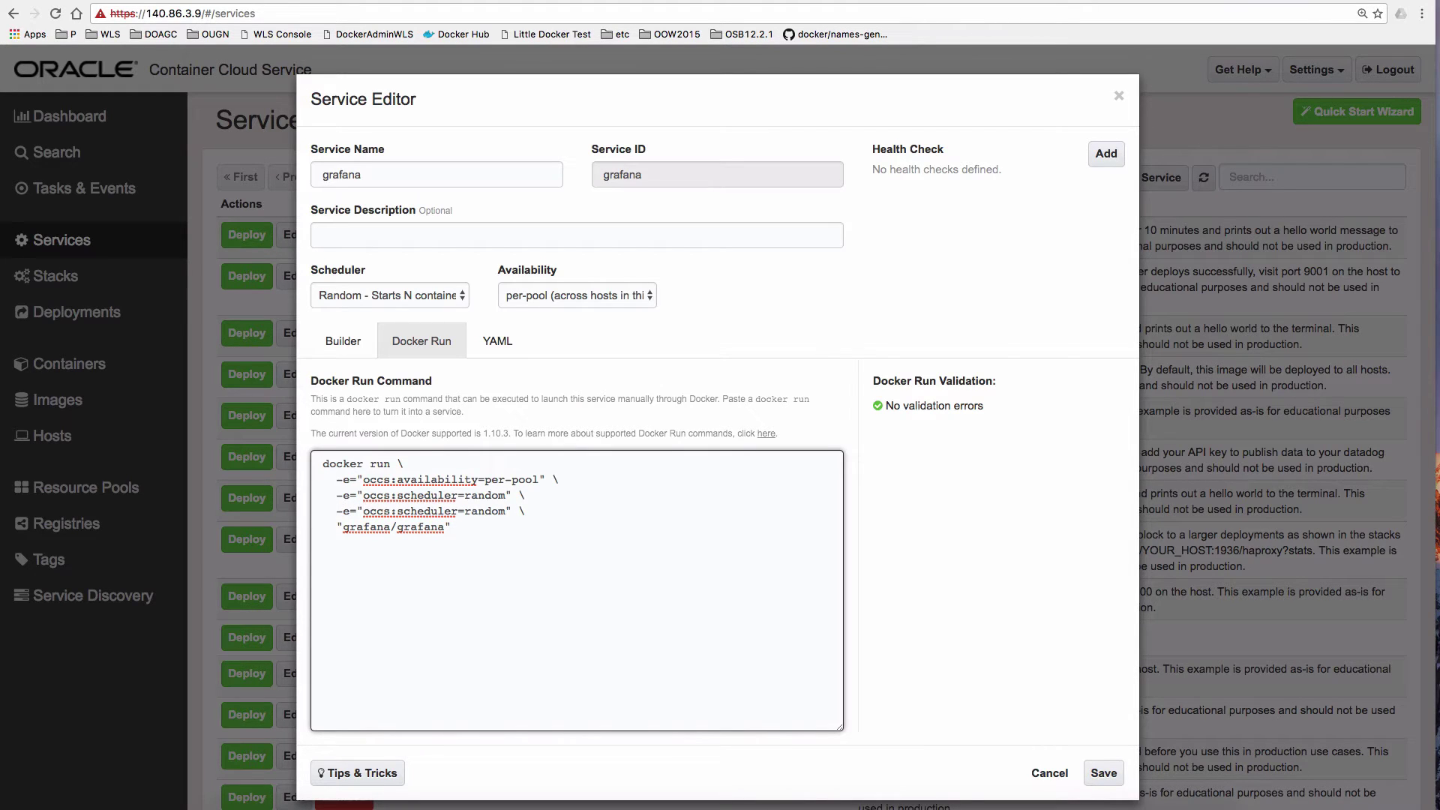
pyautogui.write('GF_INSTAL')
pyautogui.write('L_PLUGI')
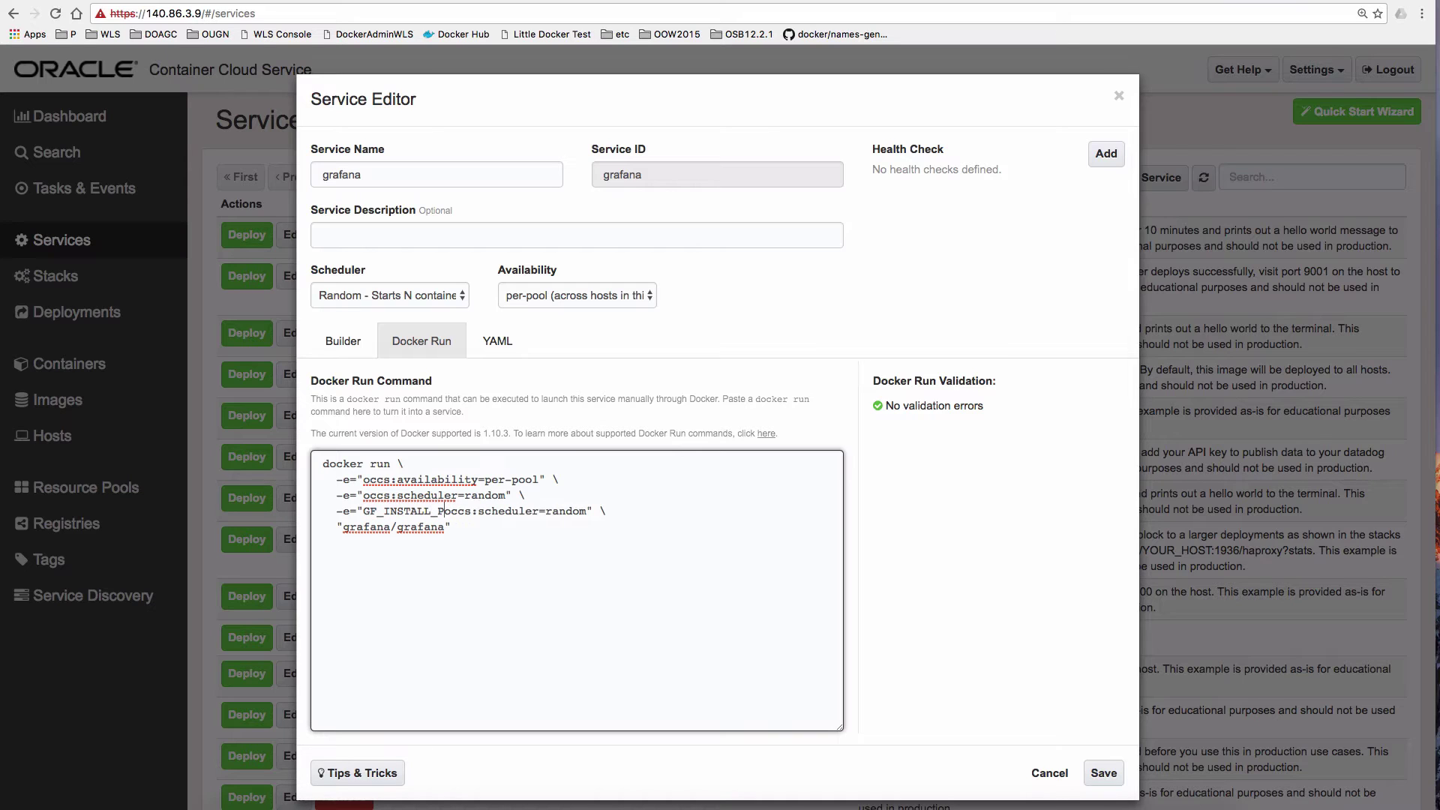
pyautogui.write('NS=')
# Turn the copy into GF_INSTALL_PLUGINS listing clock-panel, simple-json-datasource and worldping plugins.
pyautogui.hotkey('shift', 'End')
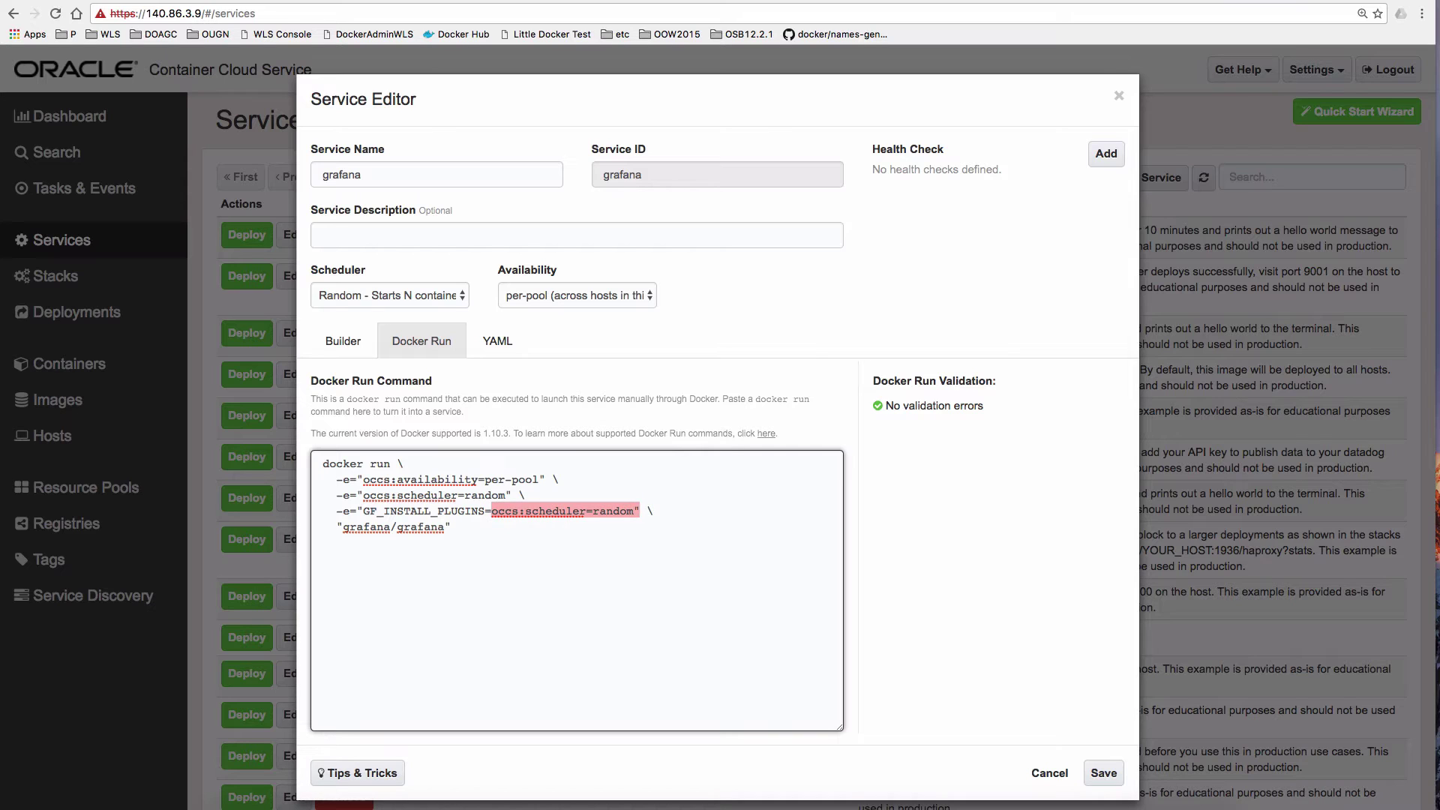
pyautogui.hotkey('shift', 'Left')
pyautogui.press('BackSpace')
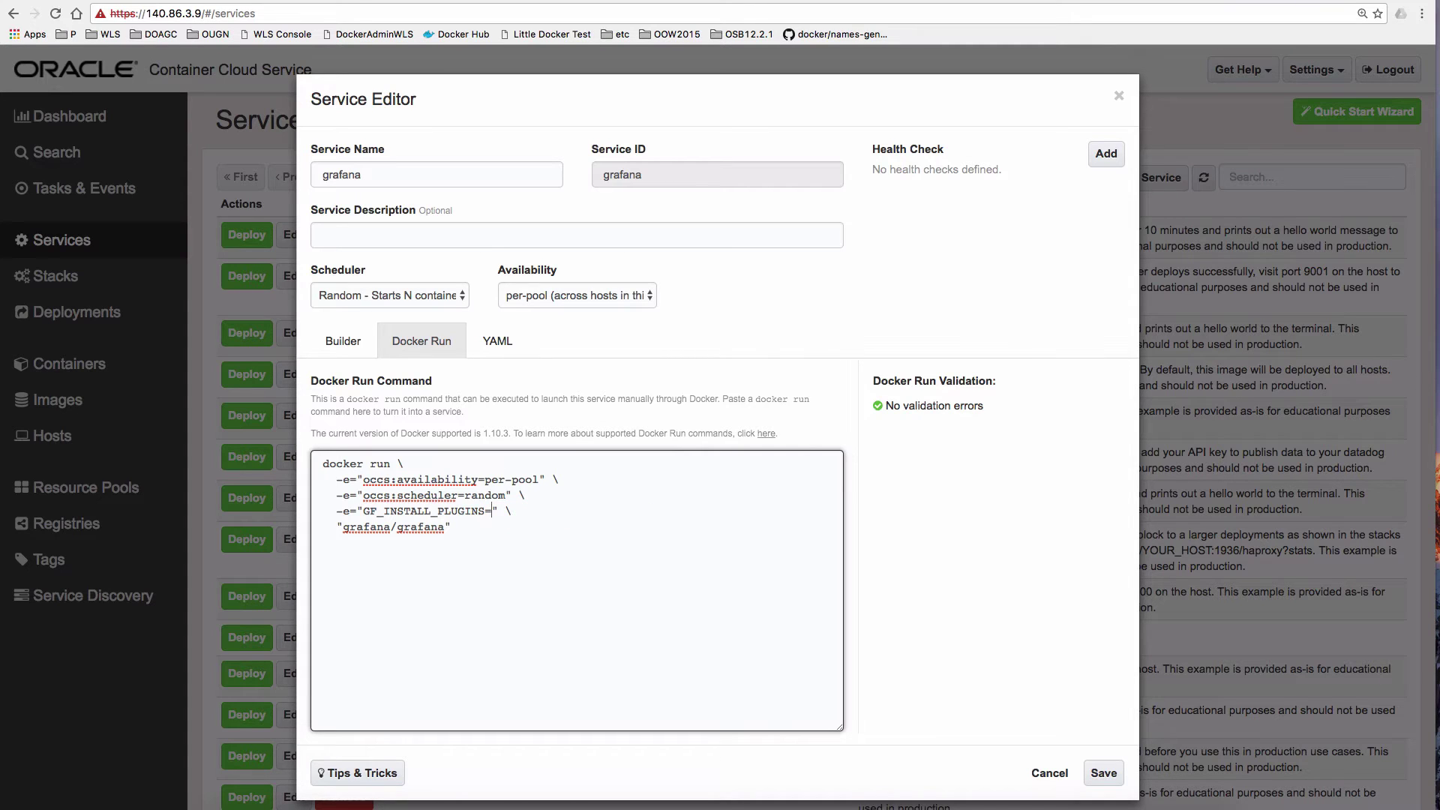
pyautogui.hotkey('ctrl', 'v')
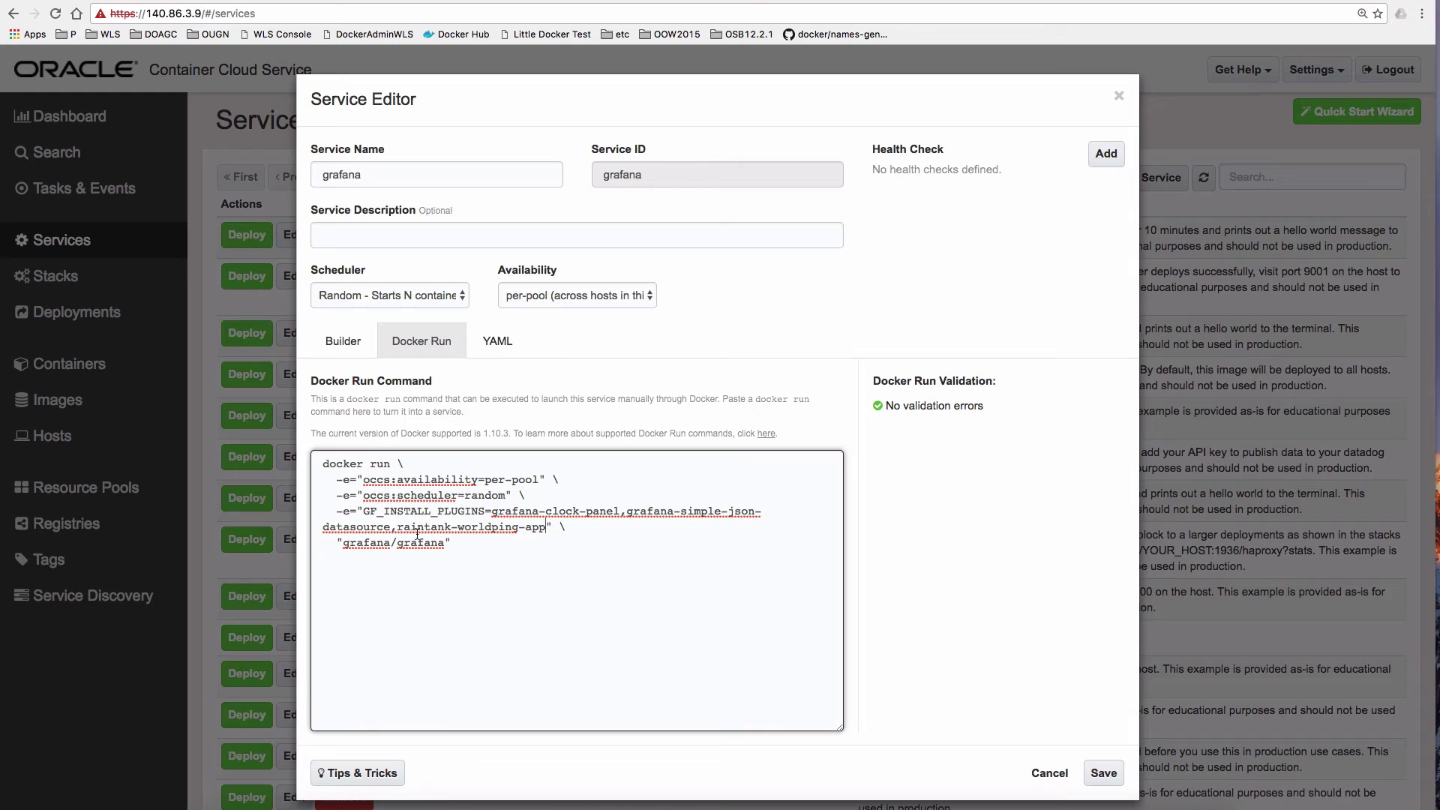
pyautogui.moveTo(398, 526)
pyautogui.mouseDown()
pyautogui.moveTo(545, 529)
pyautogui.moveTo(542, 560)
pyautogui.mouseUp()
pyautogui.click(542, 561)
pyautogui.click(343, 341)
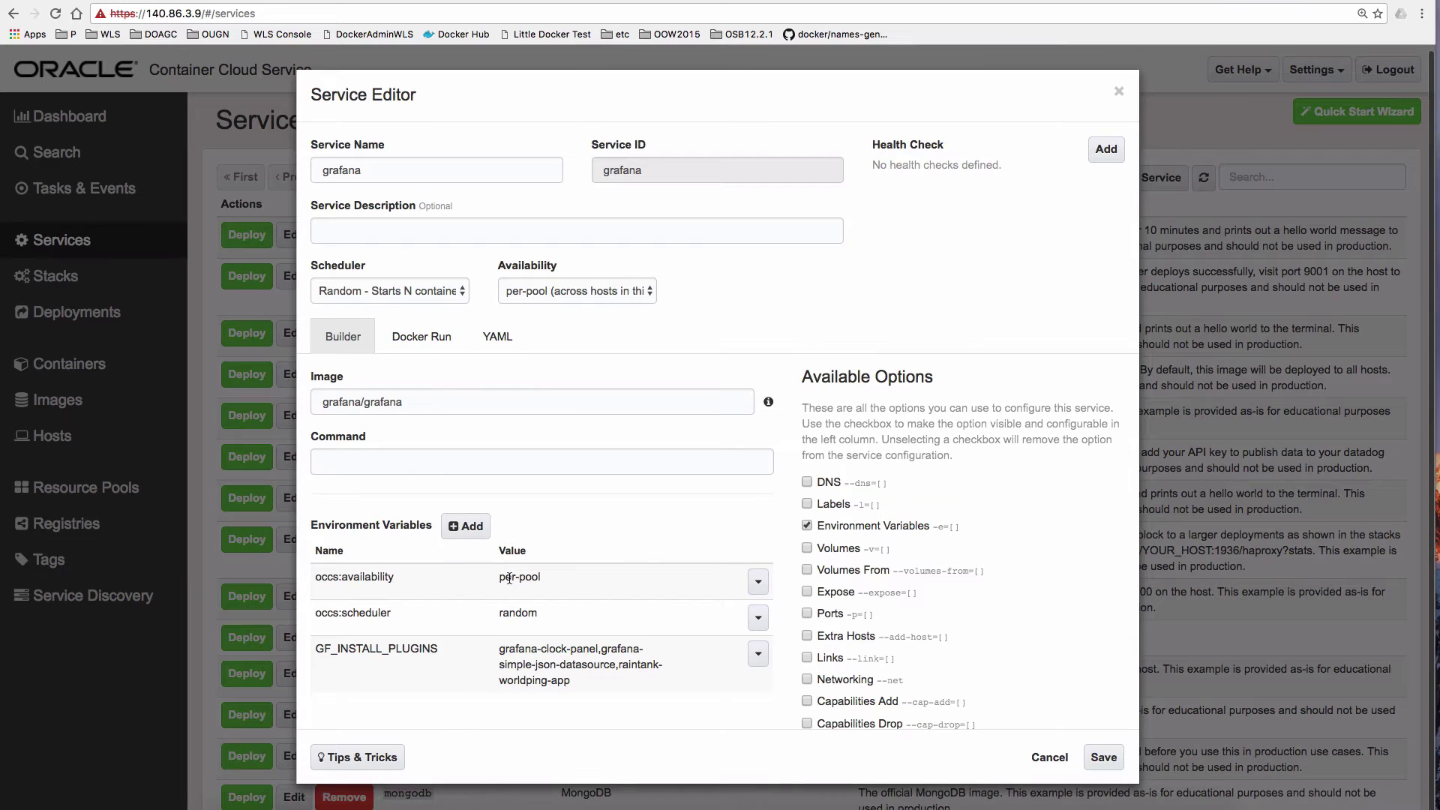
# Add a TCP port mapping from container port 3000 to host port 3000.
pyautogui.click(806, 613)
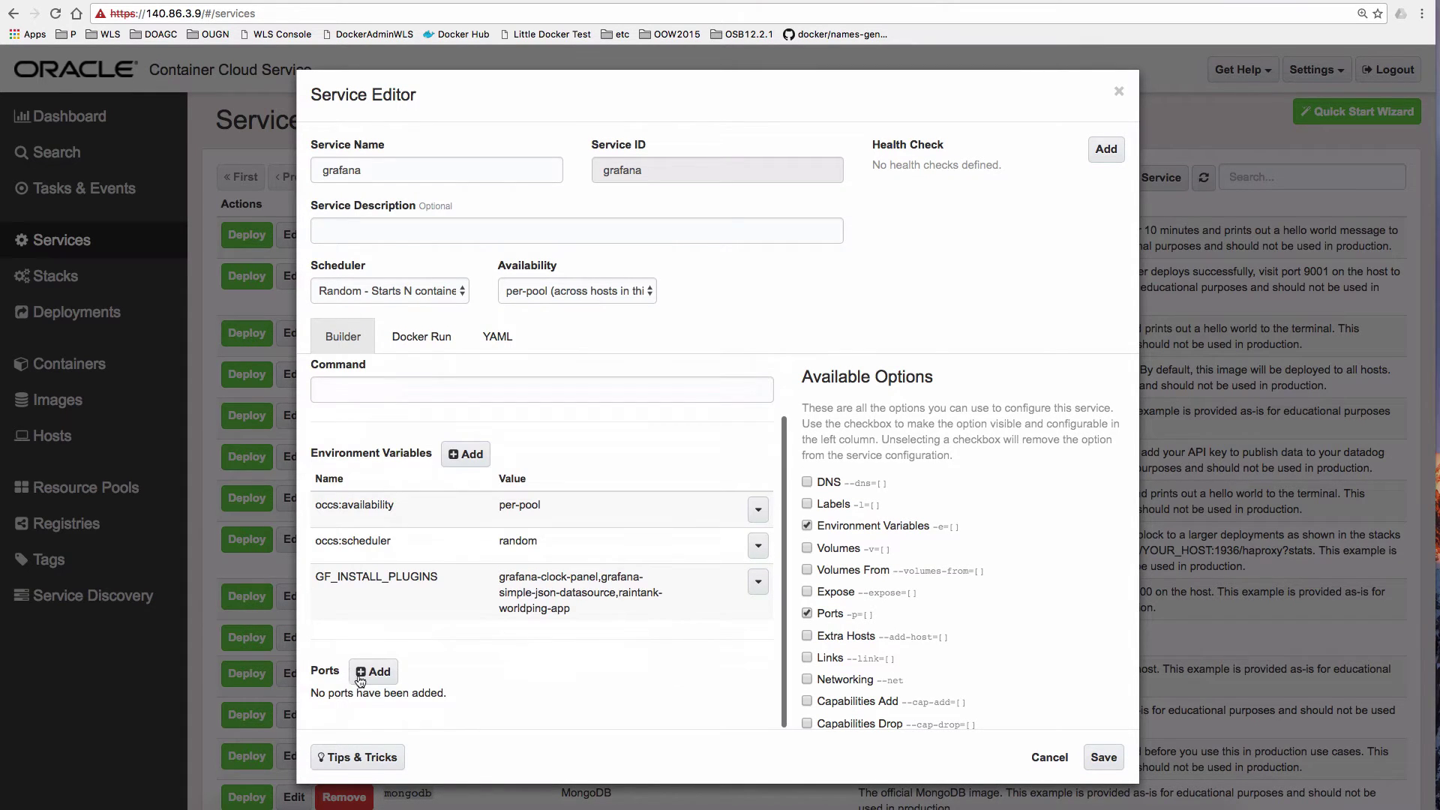
pyautogui.click(360, 675)
pyautogui.click(627, 292)
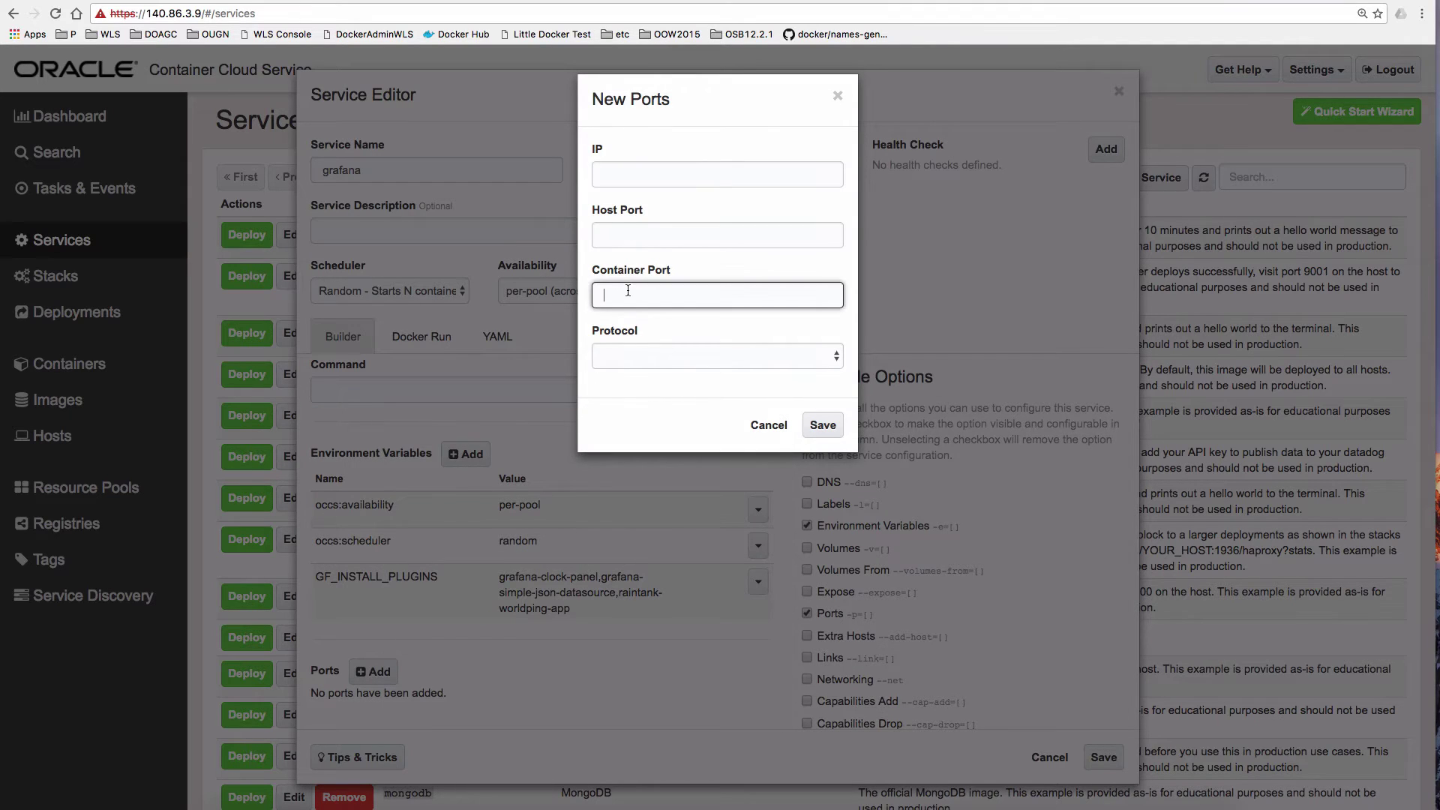
pyautogui.write('3000')
pyautogui.press('Tab')
pyautogui.press('Down')
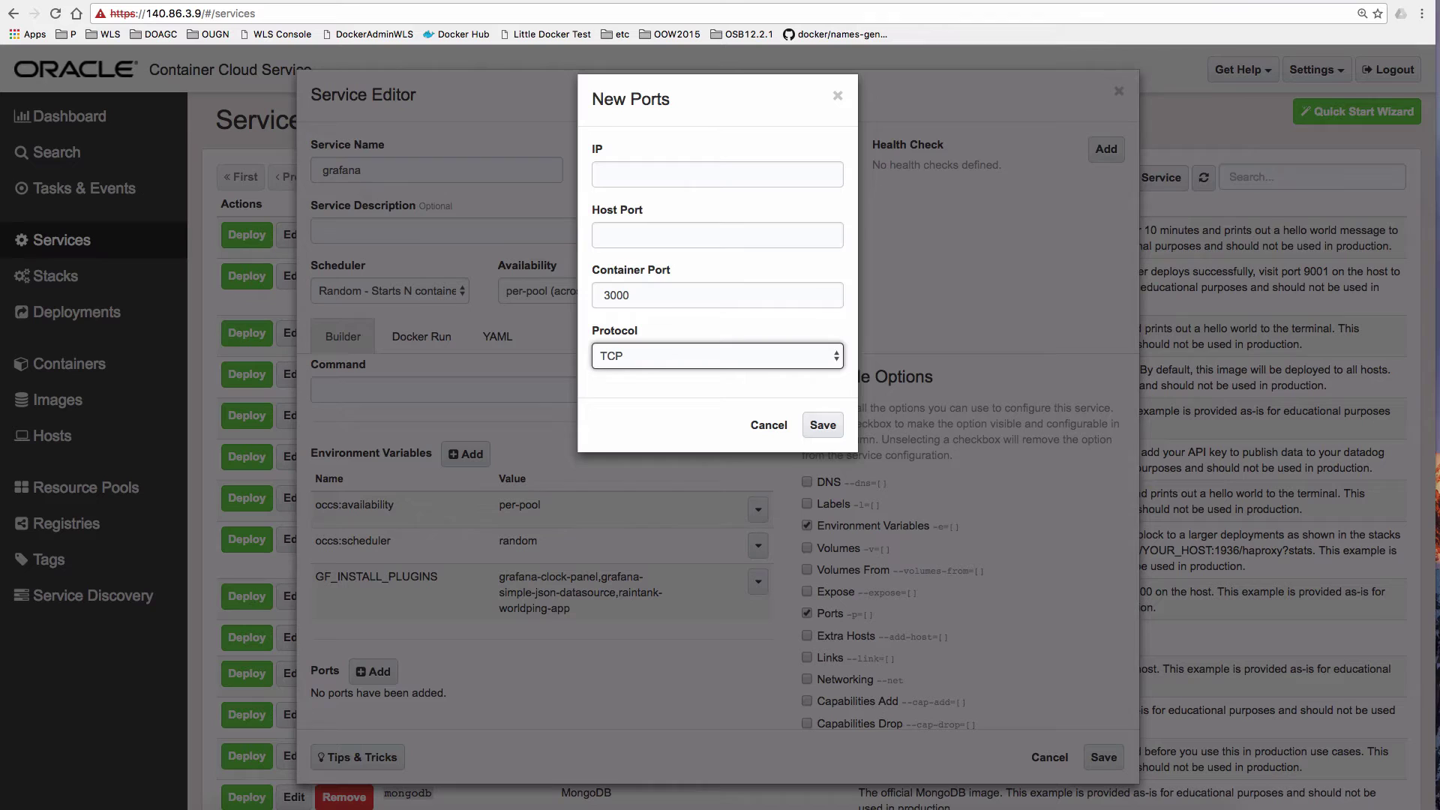
pyautogui.click(629, 241)
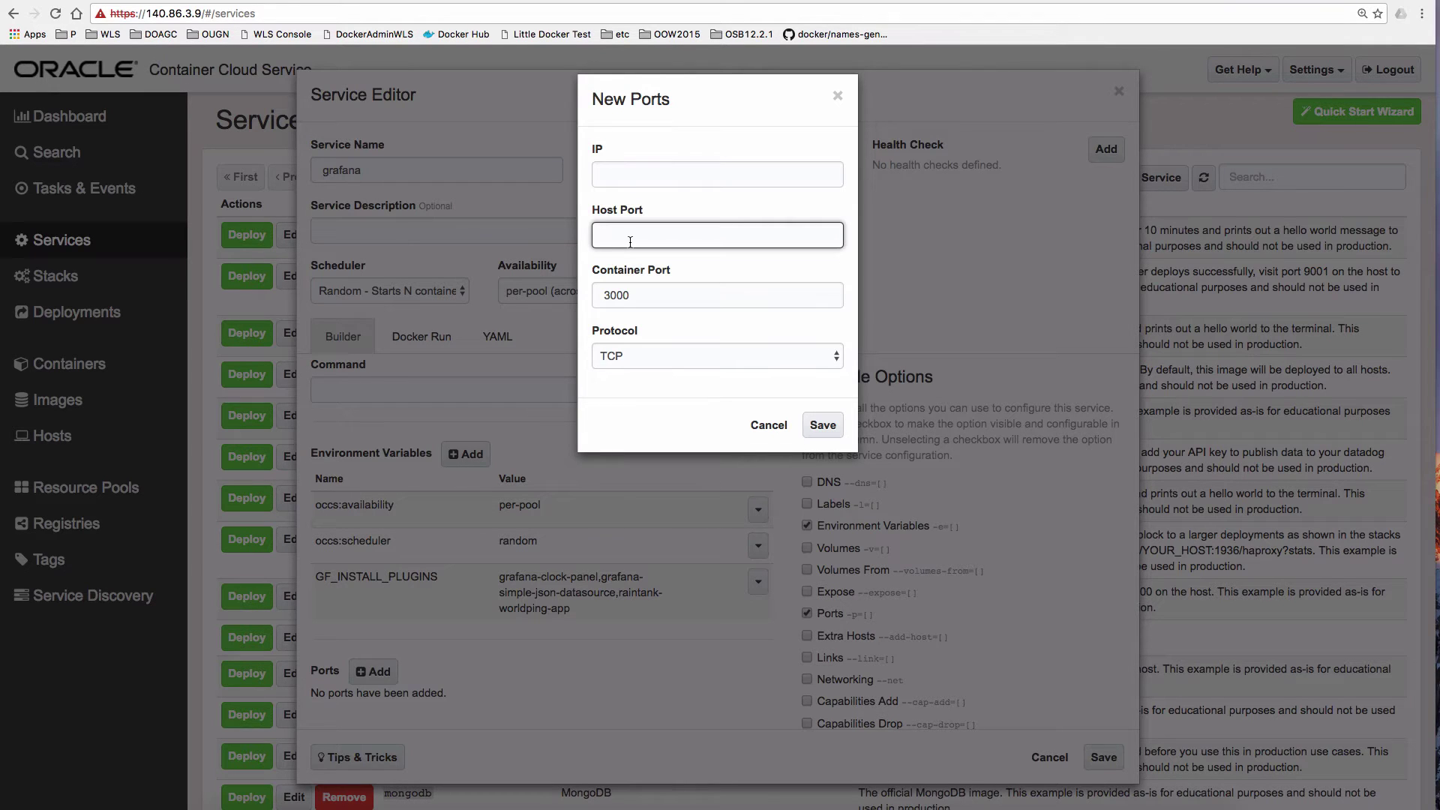
pyautogui.write('3000')
pyautogui.click(822, 424)
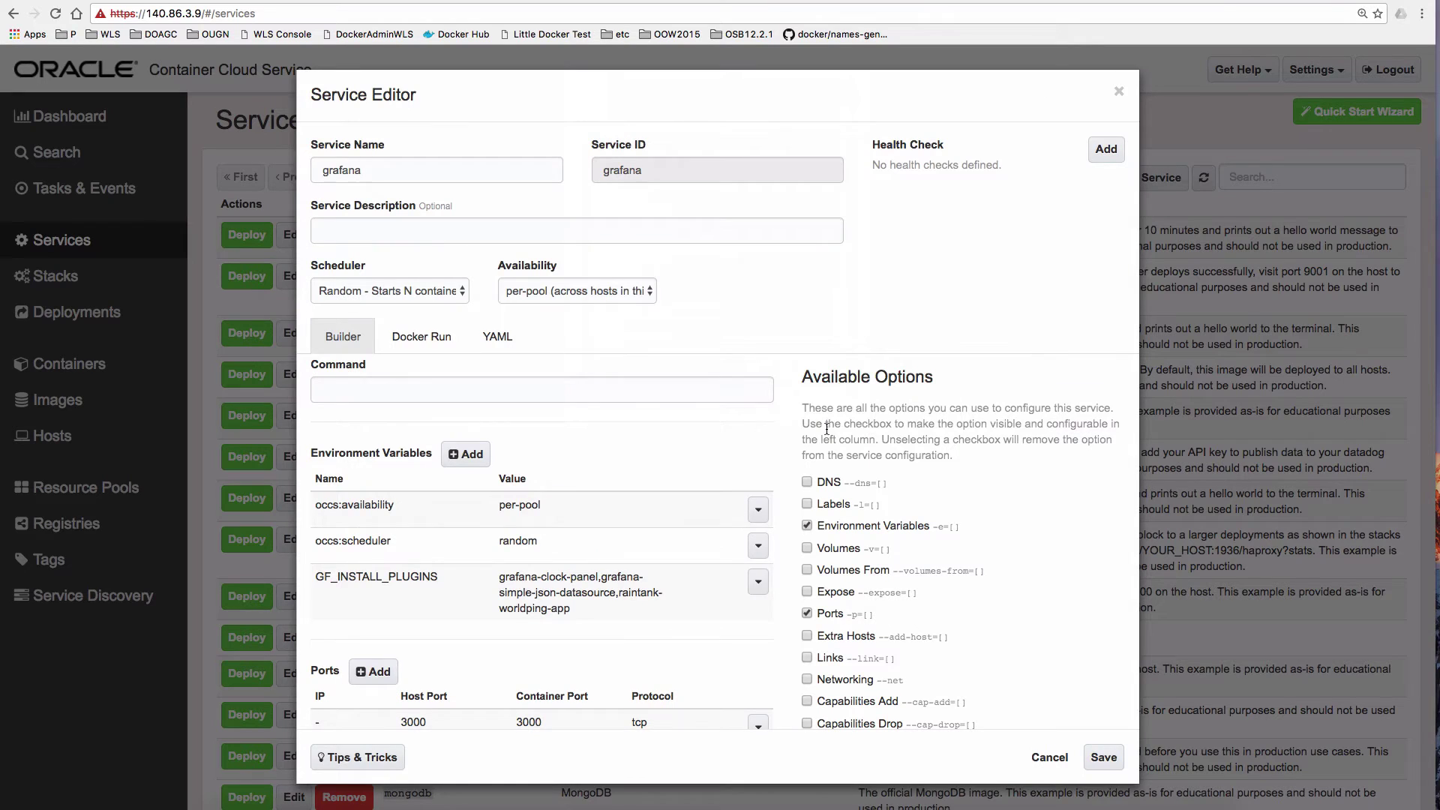
# Check the grafana service in the Docker Run, Builder and YAML views, then save it.
pyautogui.click(421, 337)
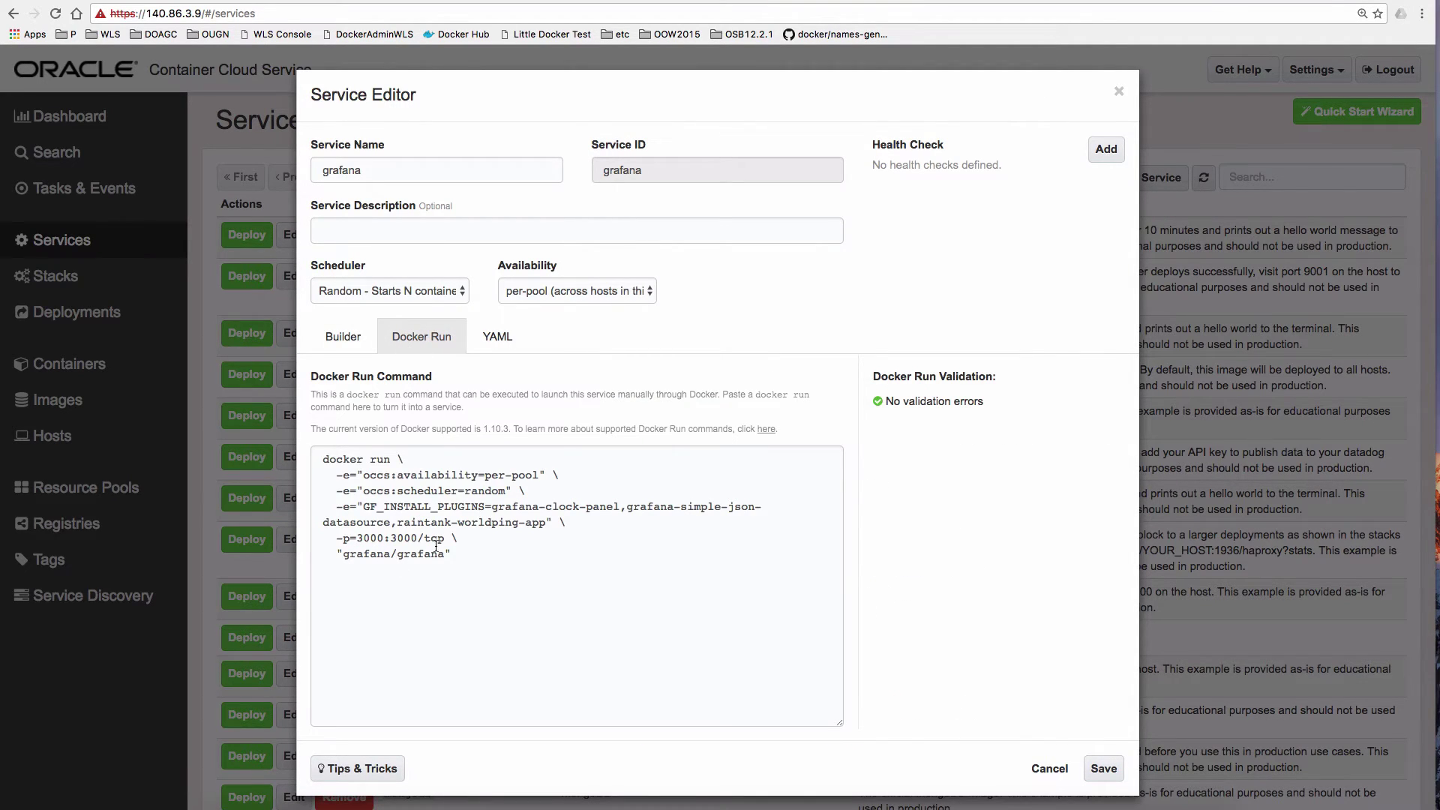
pyautogui.click(343, 336)
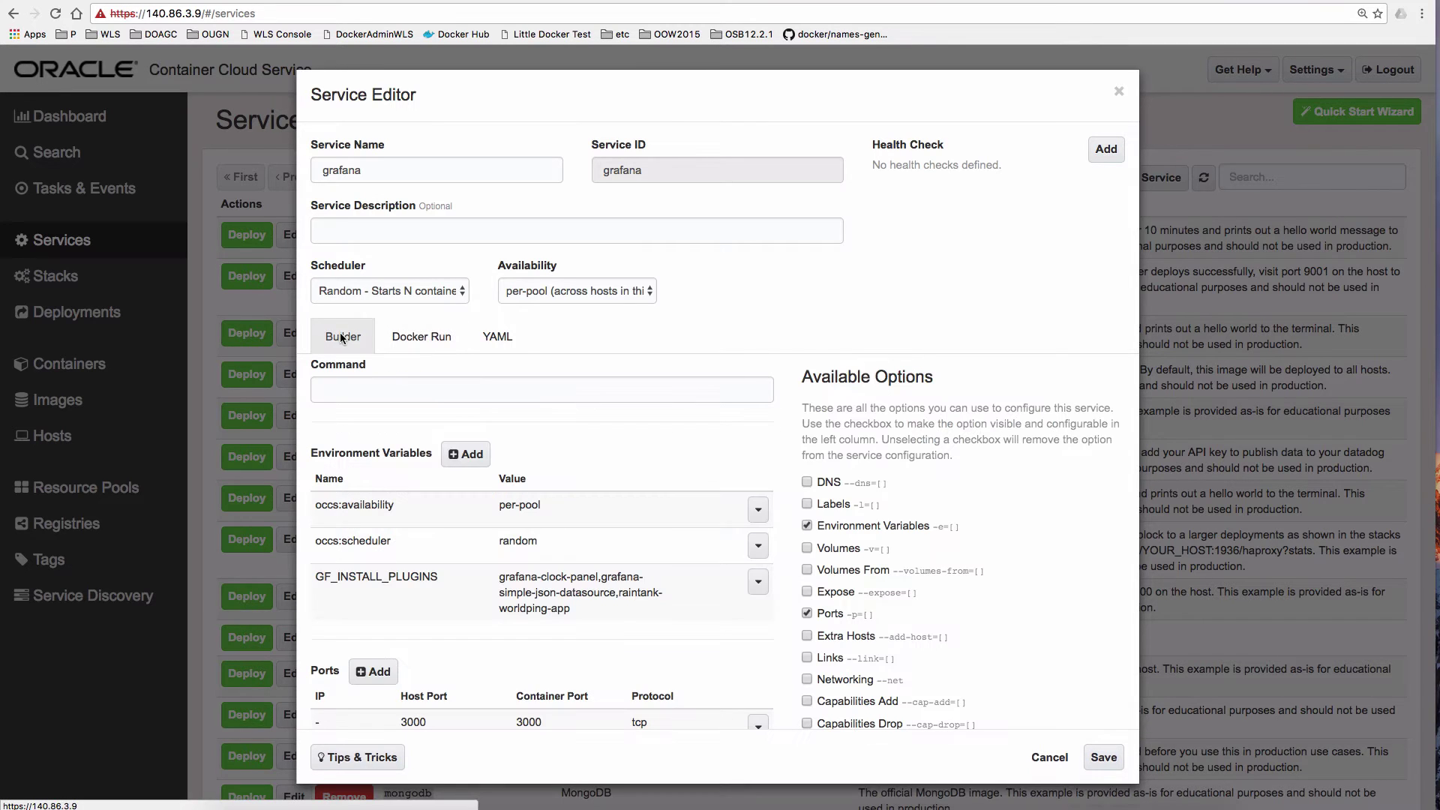
pyautogui.click(498, 336)
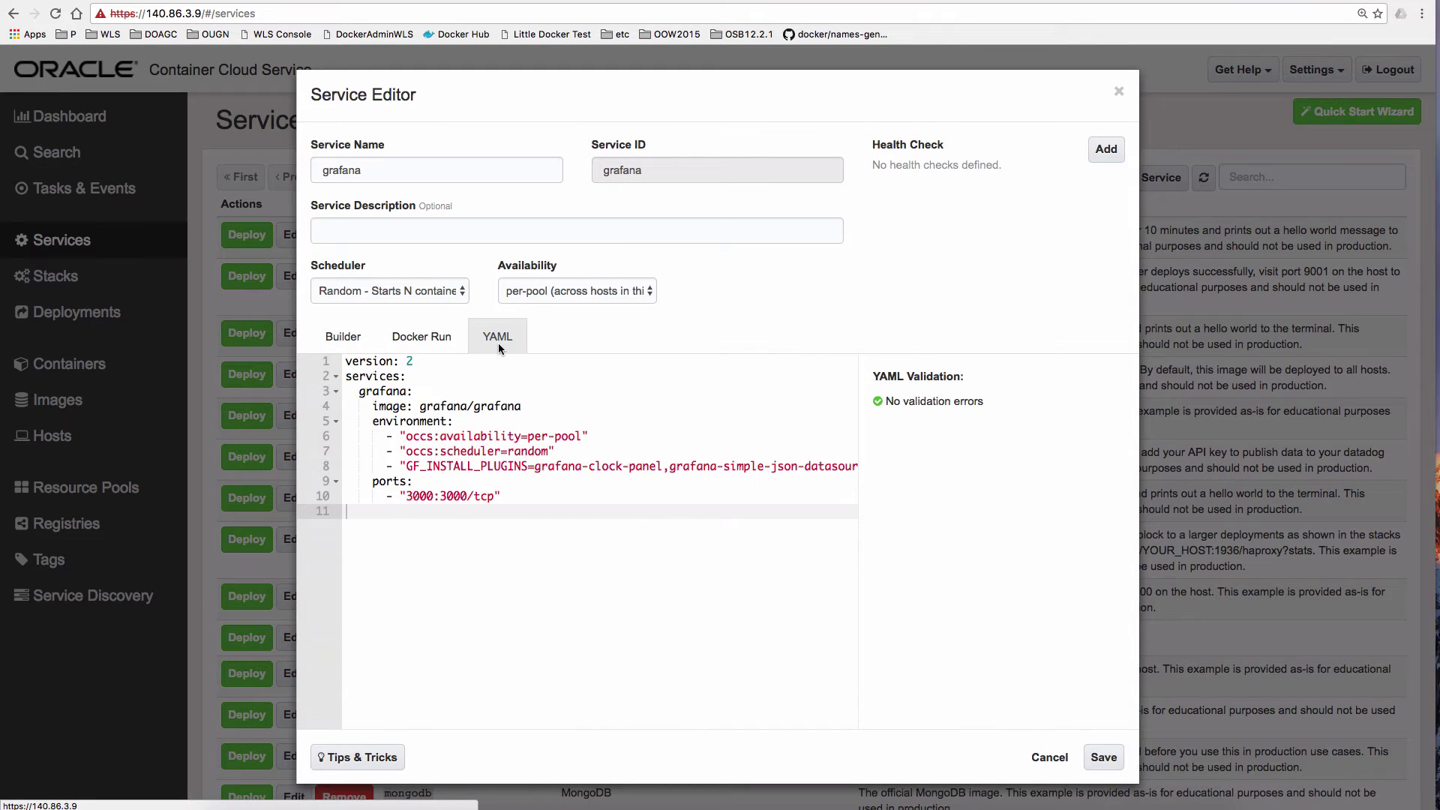
pyautogui.click(343, 336)
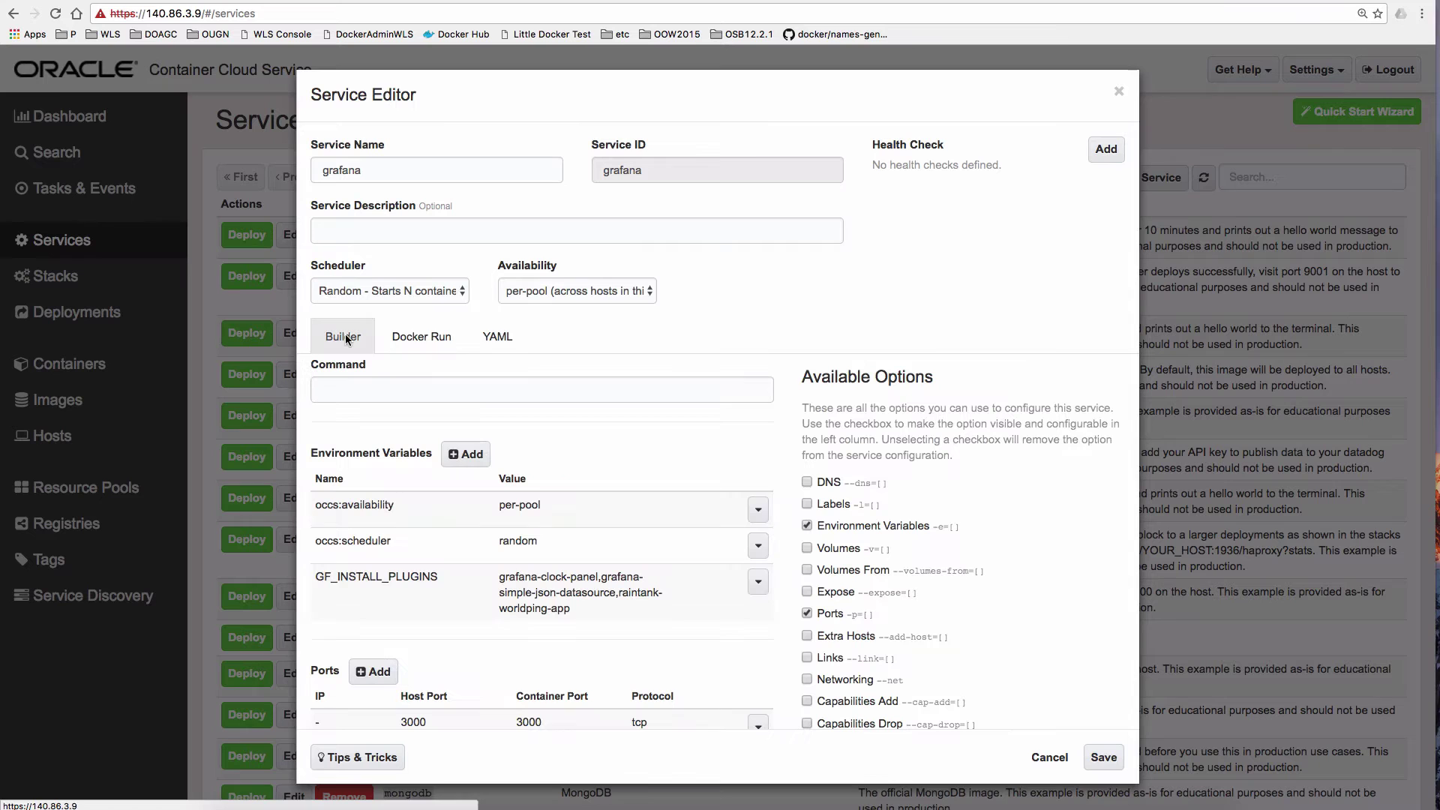
pyautogui.click(1103, 756)
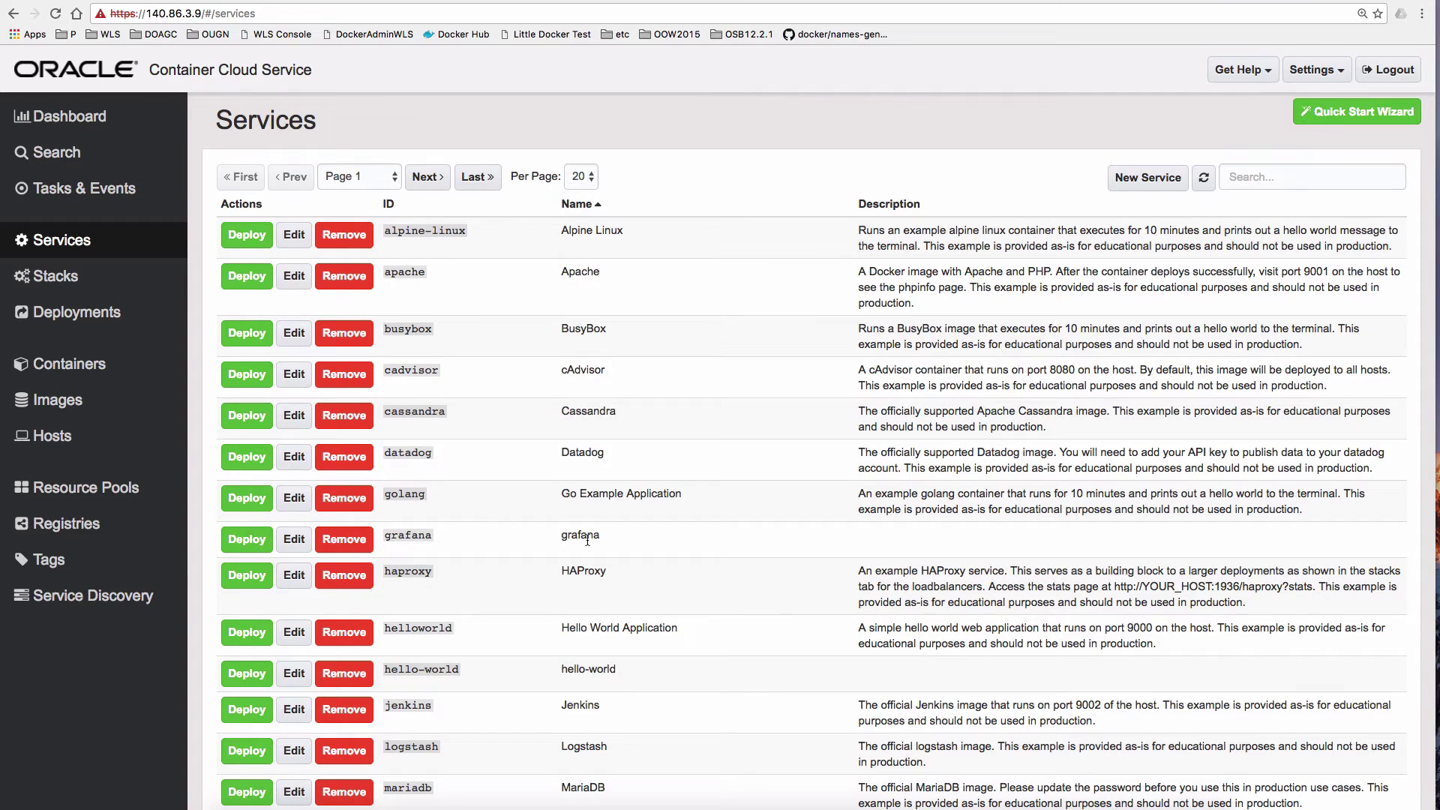
# Deploy the grafana service with a quantity of 1 container.
pyautogui.click(248, 539)
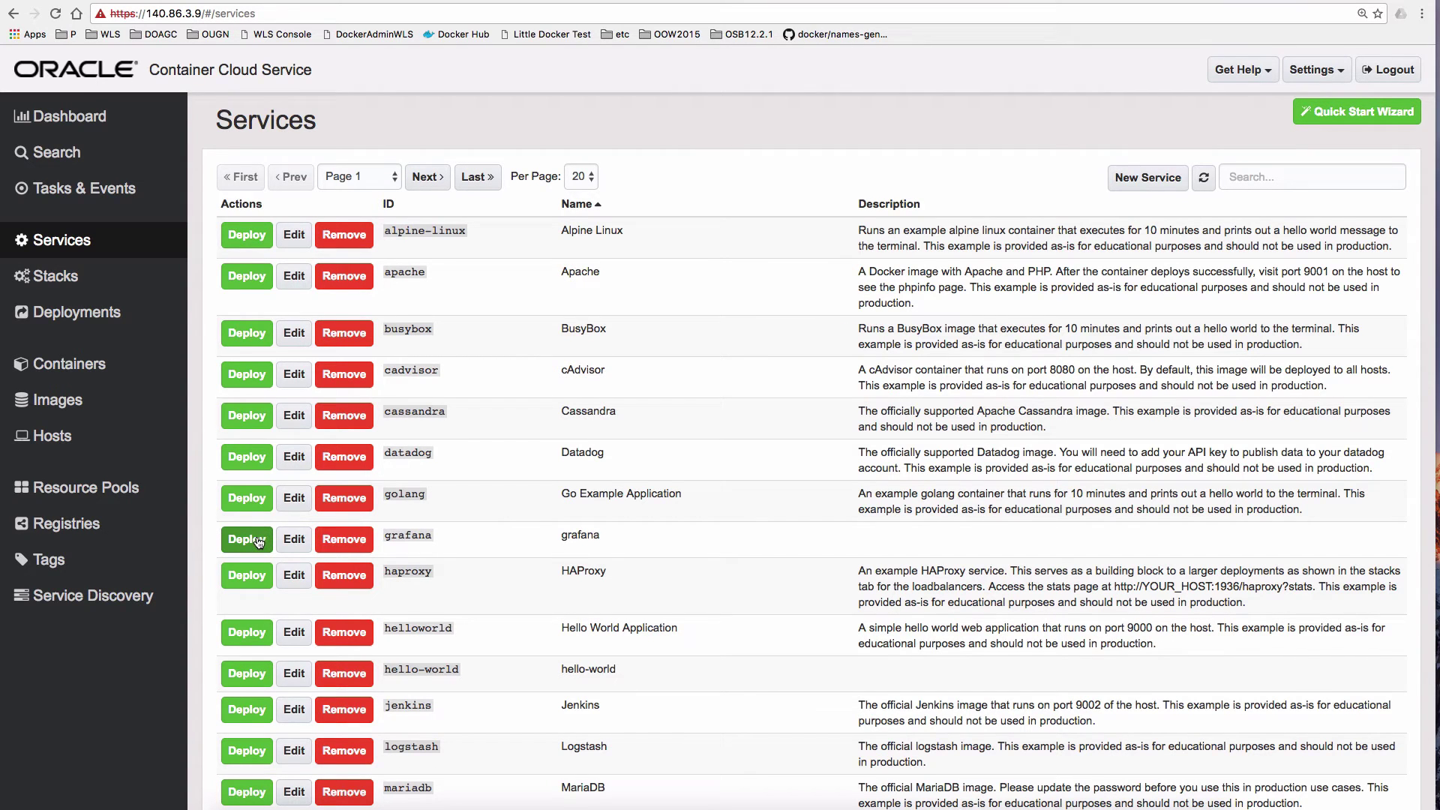
pyautogui.click(248, 540)
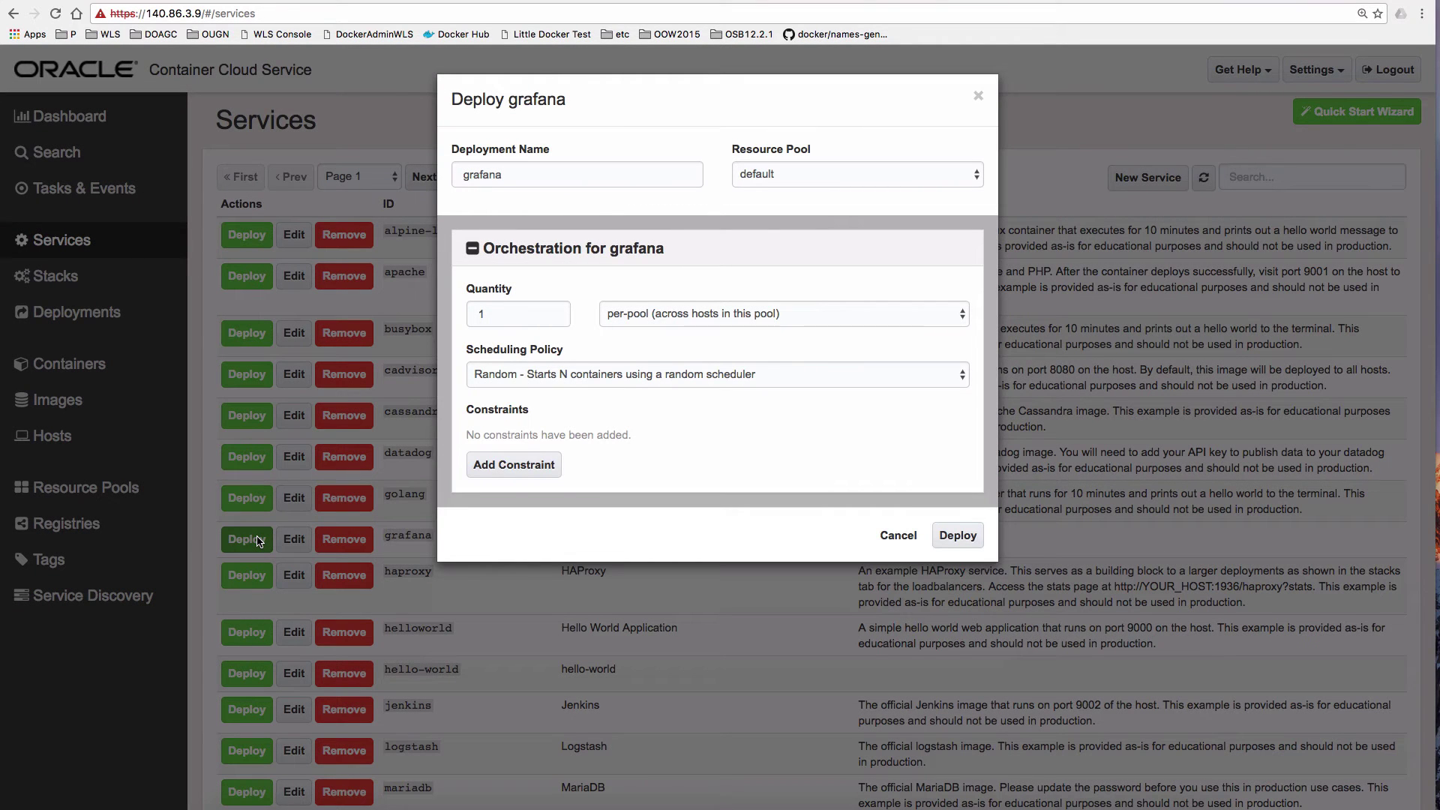
pyautogui.click(957, 534)
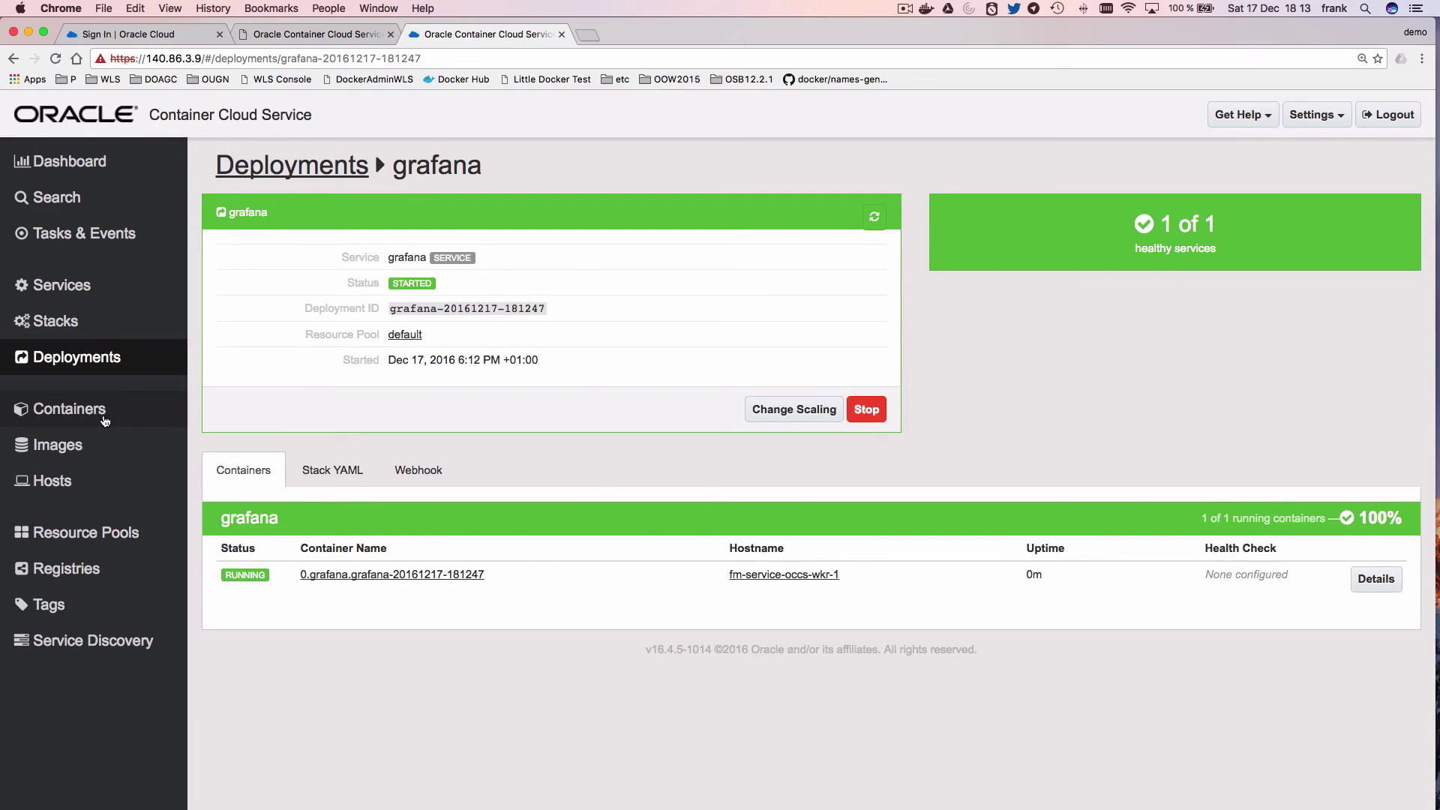
# Check the grafana container logs for the three plugin installs, then list the hosts.
pyautogui.click(69, 363)
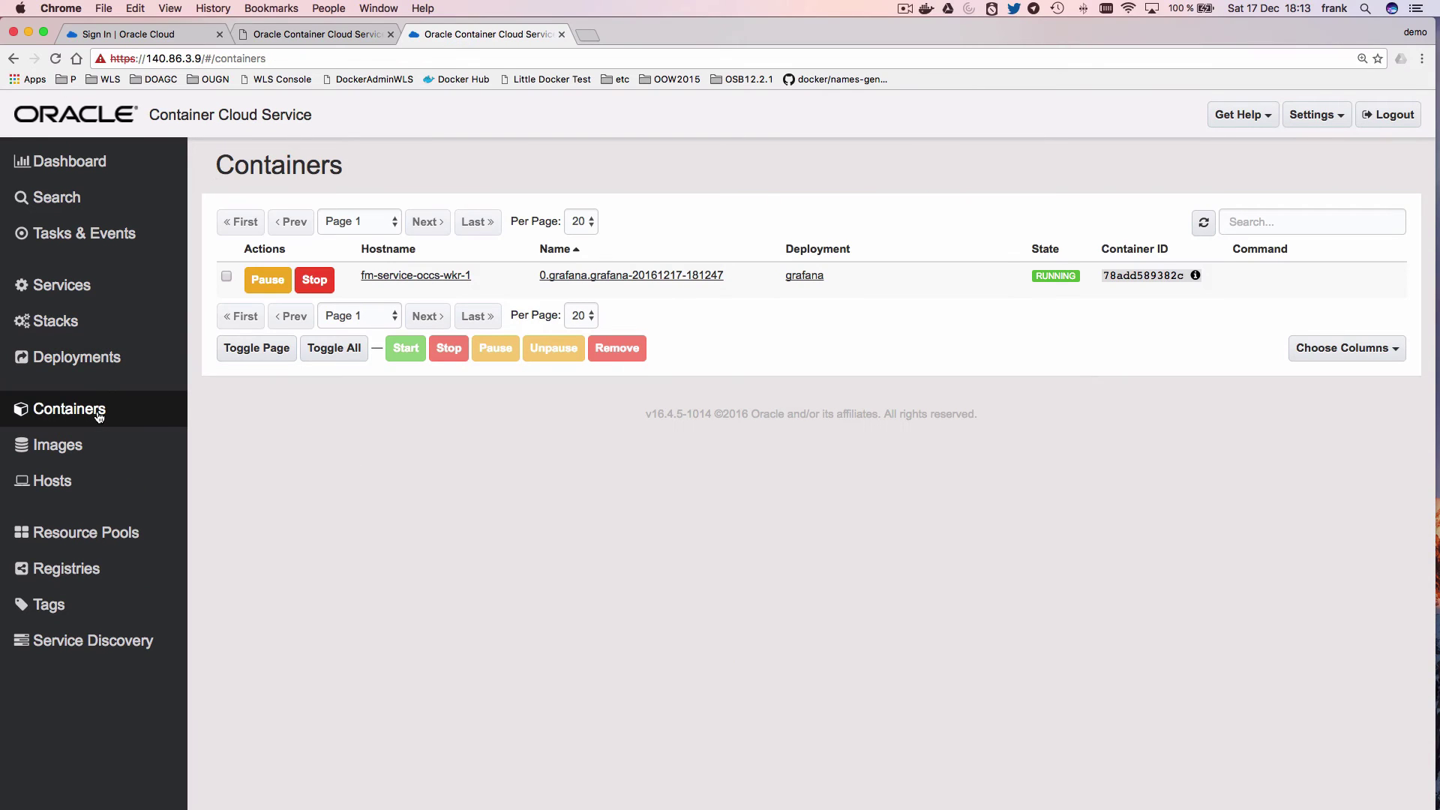
pyautogui.click(668, 279)
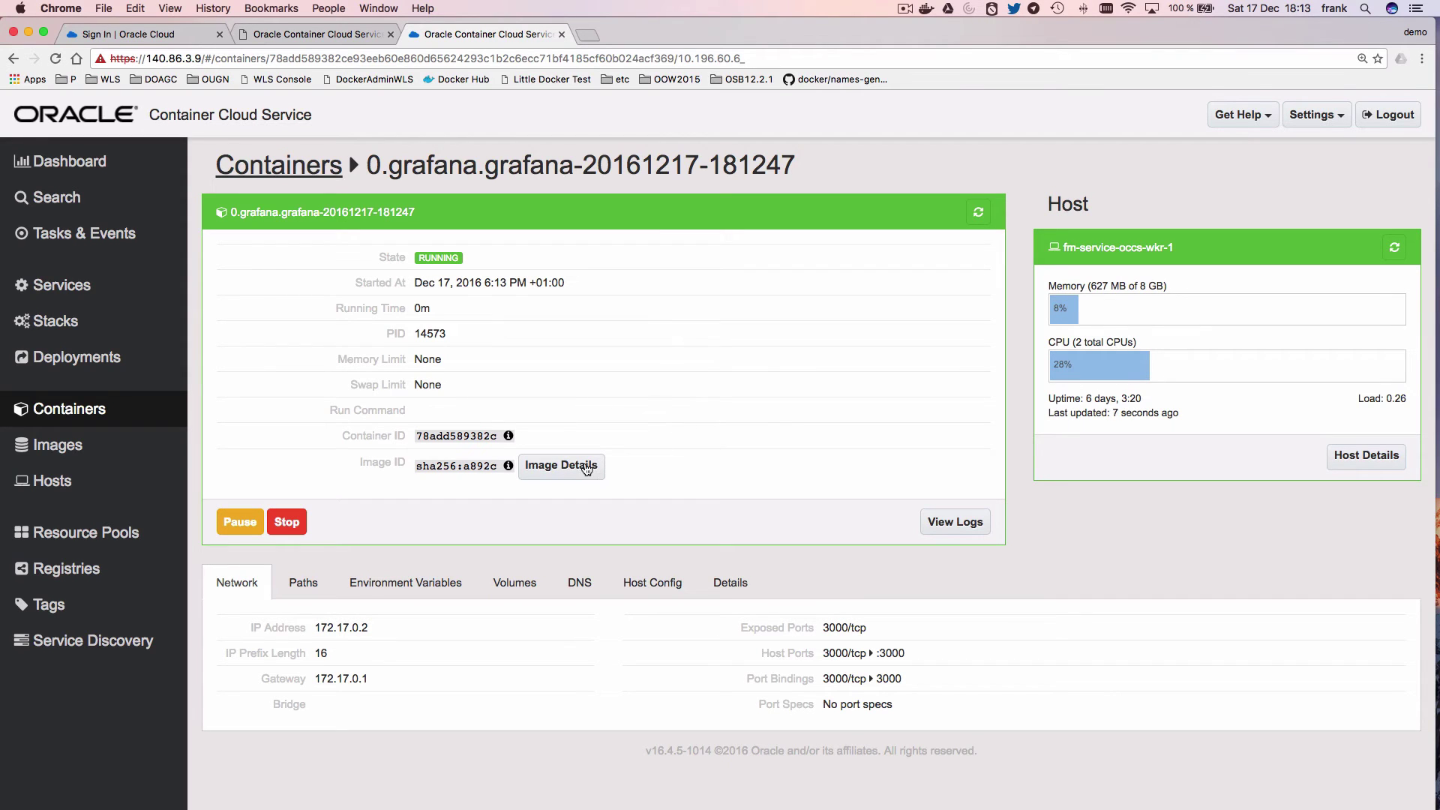
pyautogui.click(951, 526)
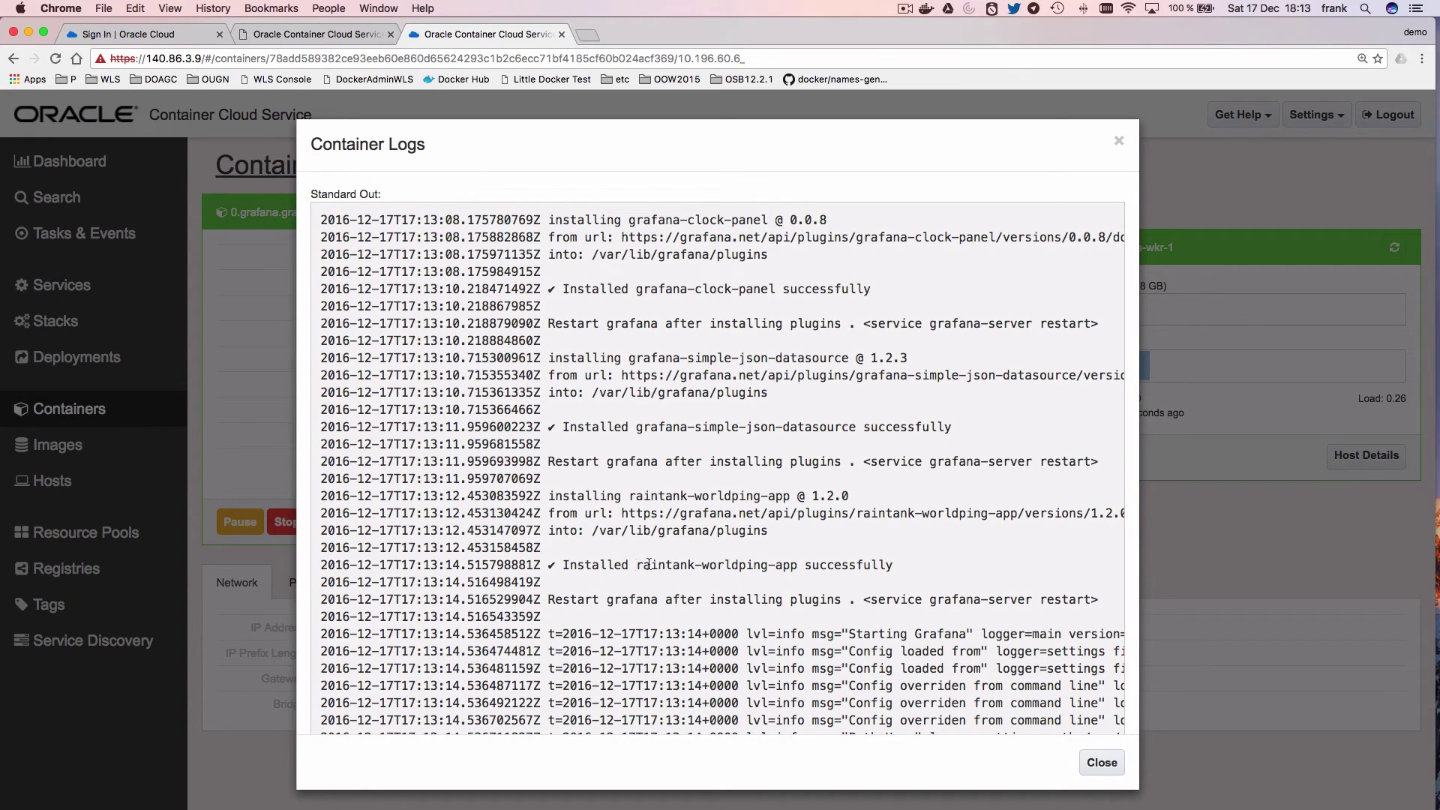
pyautogui.moveTo(637, 565); pyautogui.dragTo(823, 564)
pyautogui.click(810, 593)
pyautogui.click(1101, 761)
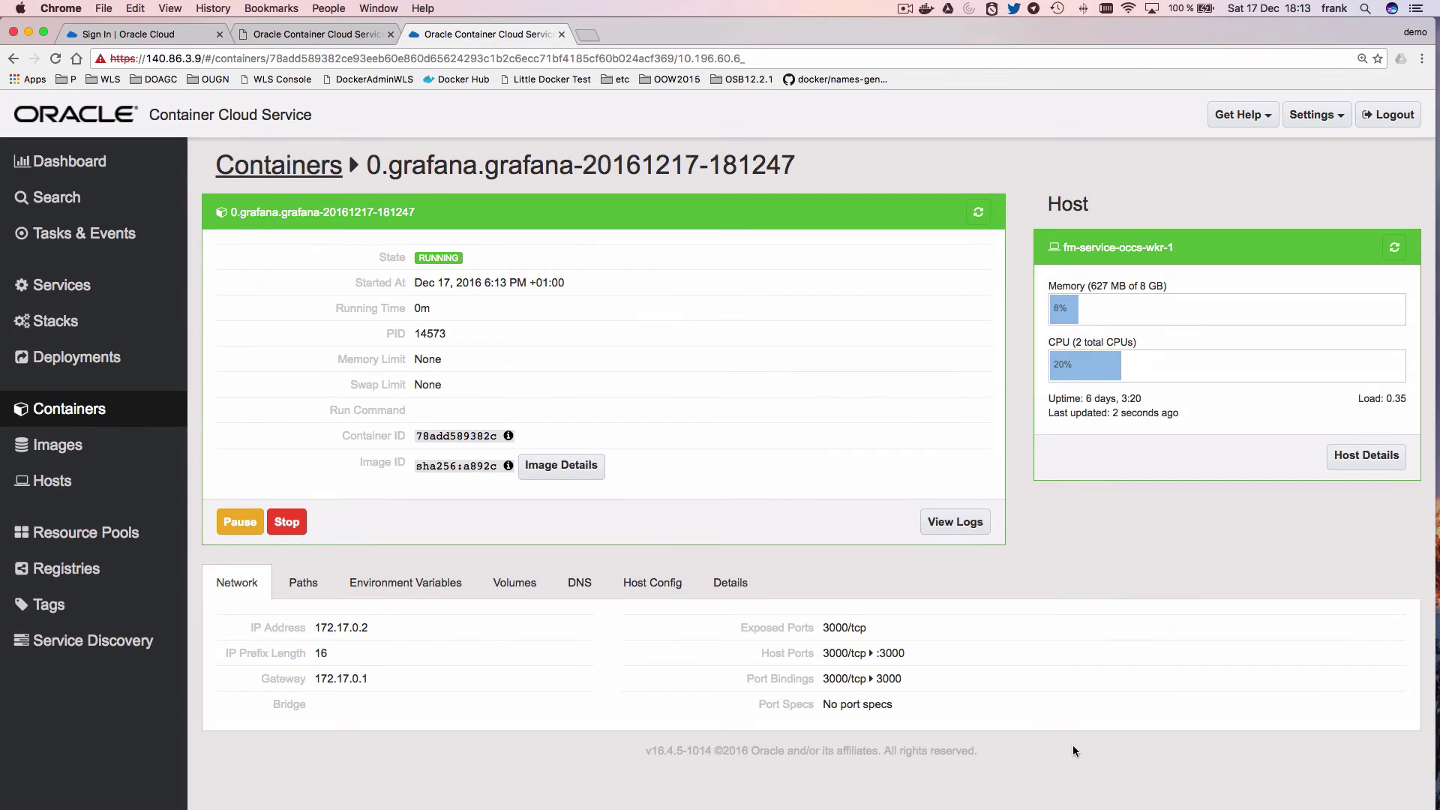
pyautogui.click(60, 482)
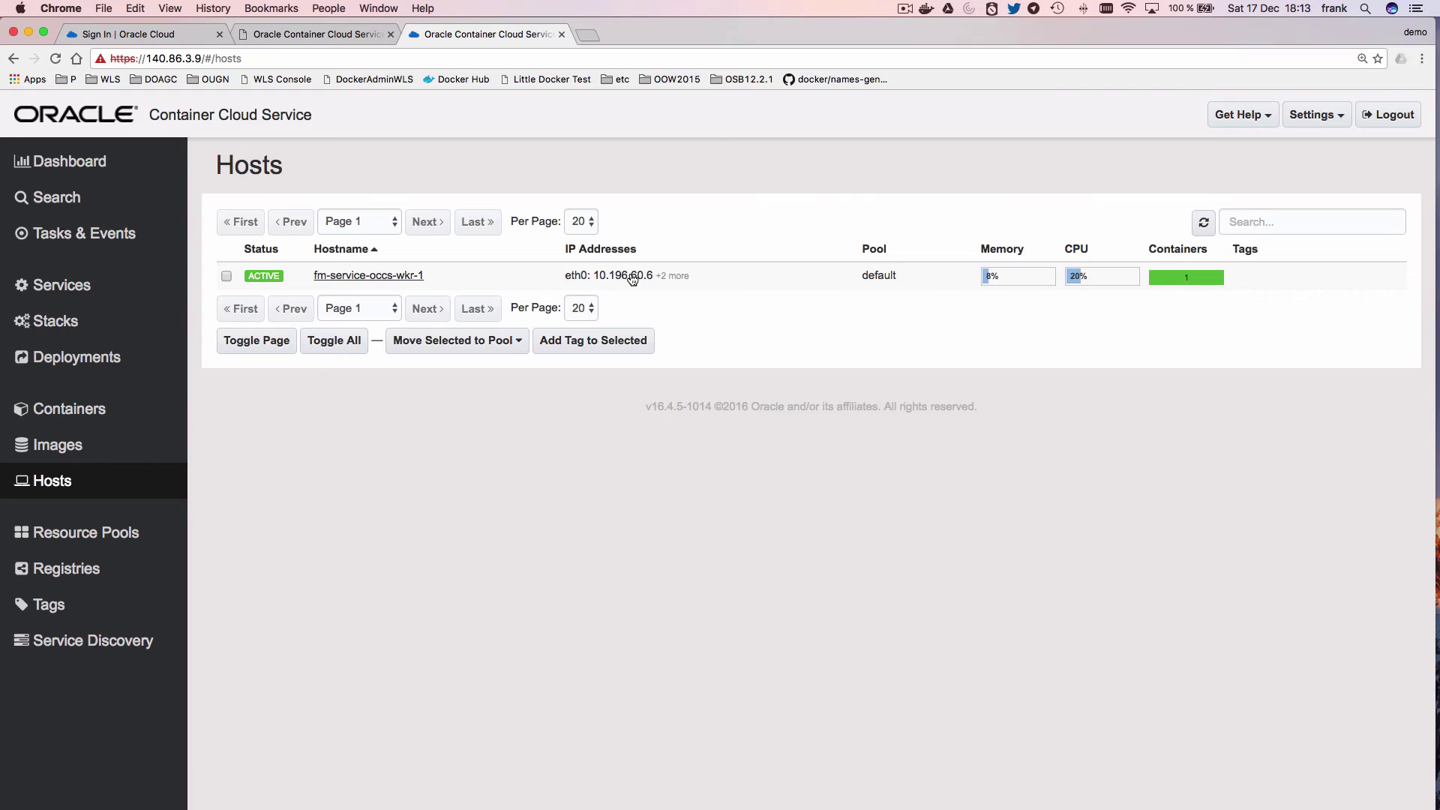
pyautogui.moveTo(625, 276)
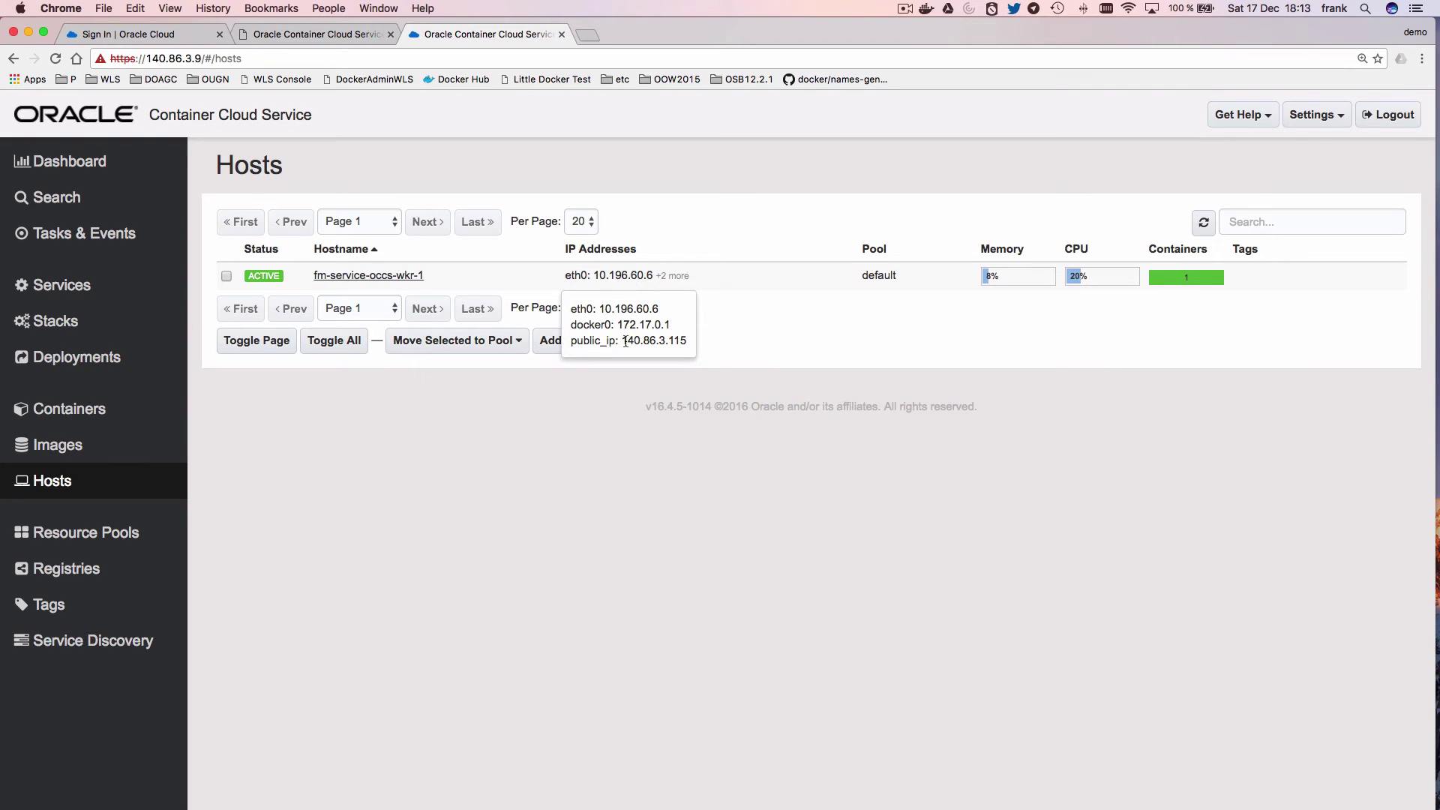
# Load Grafana in a new tab at the host's copied public IP, port 3000.
pyautogui.moveTo(621, 340); pyautogui.dragTo(691, 341)
pyautogui.press('super+c')
pyautogui.click(586, 32)
pyautogui.press('super+v')
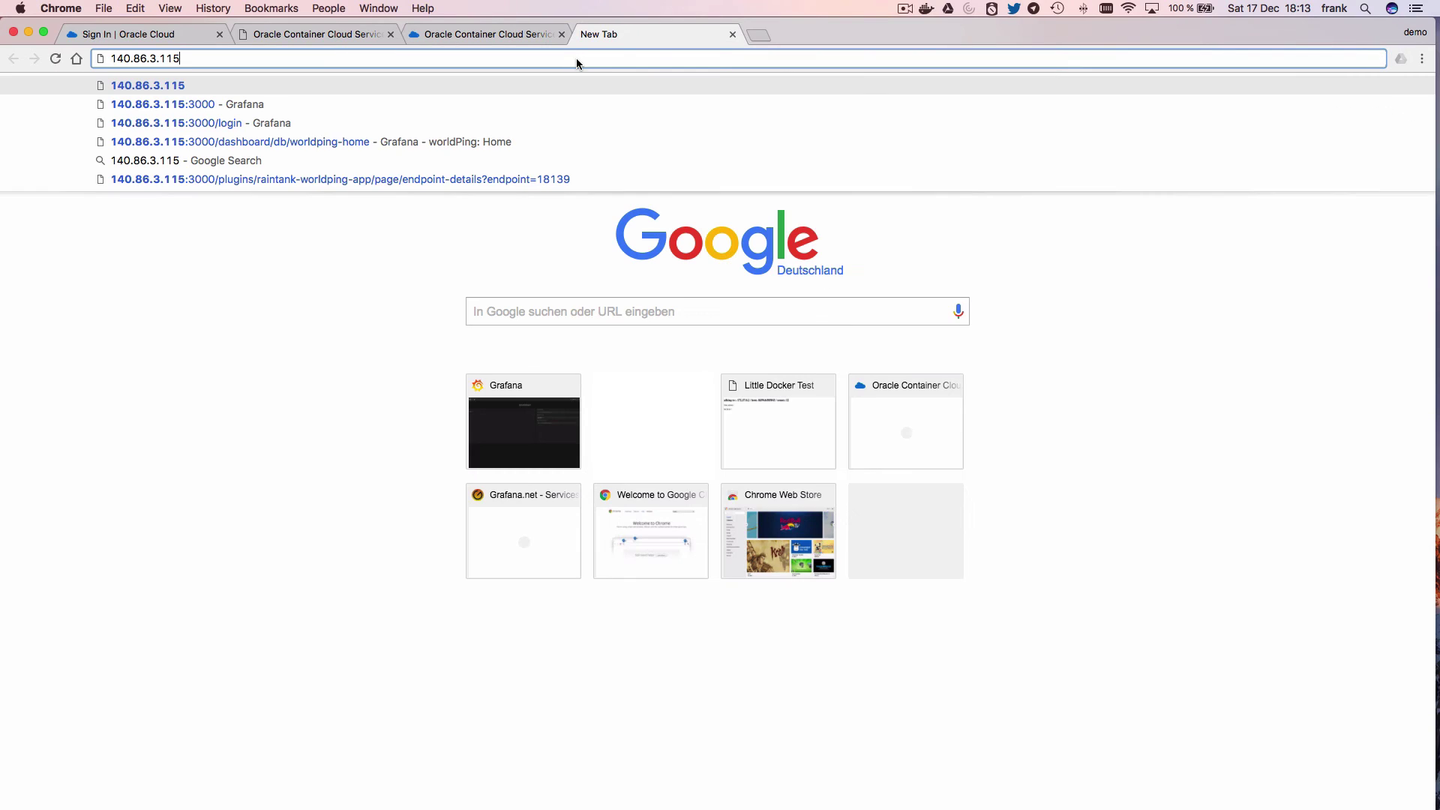
pyautogui.write(':3000')
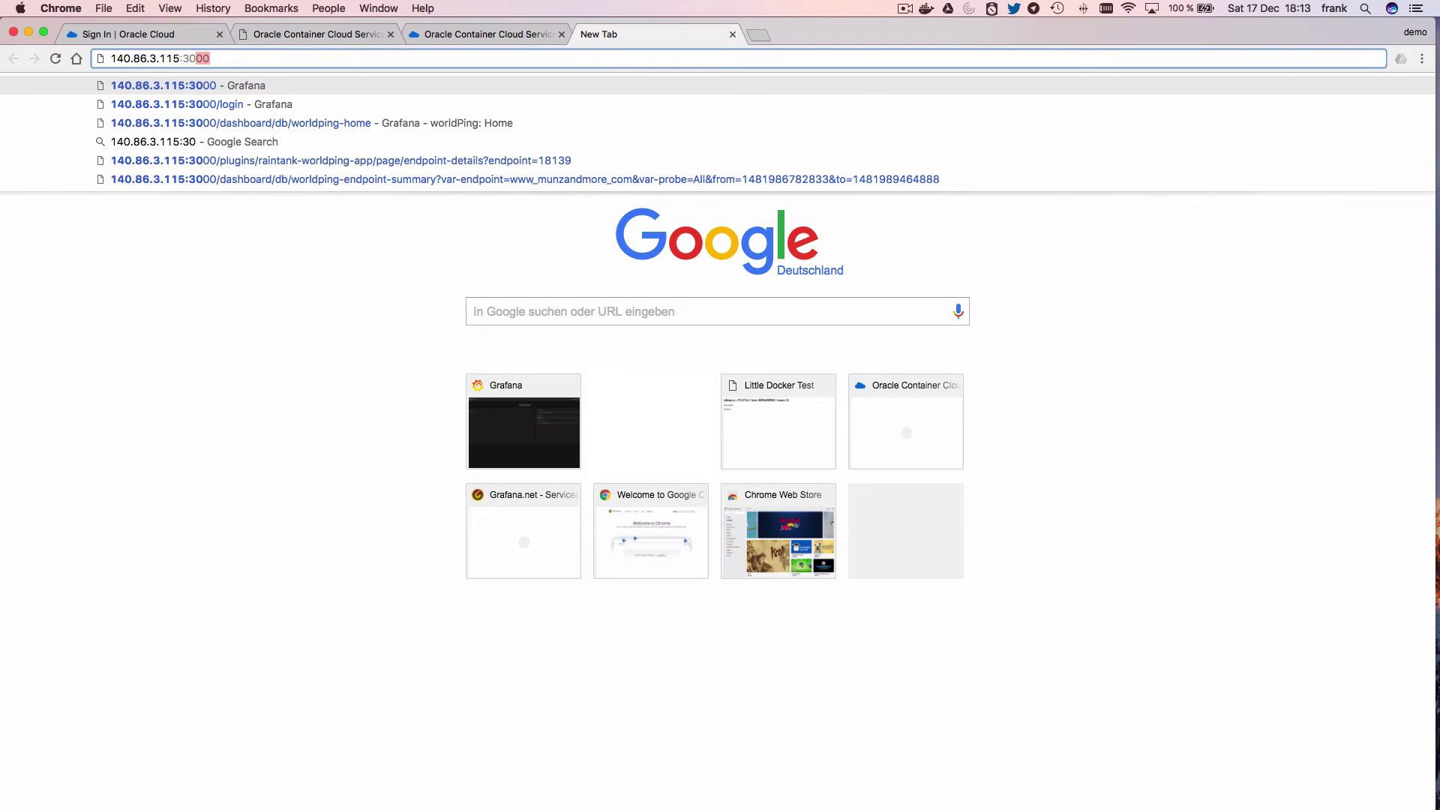
pyautogui.press('Return')
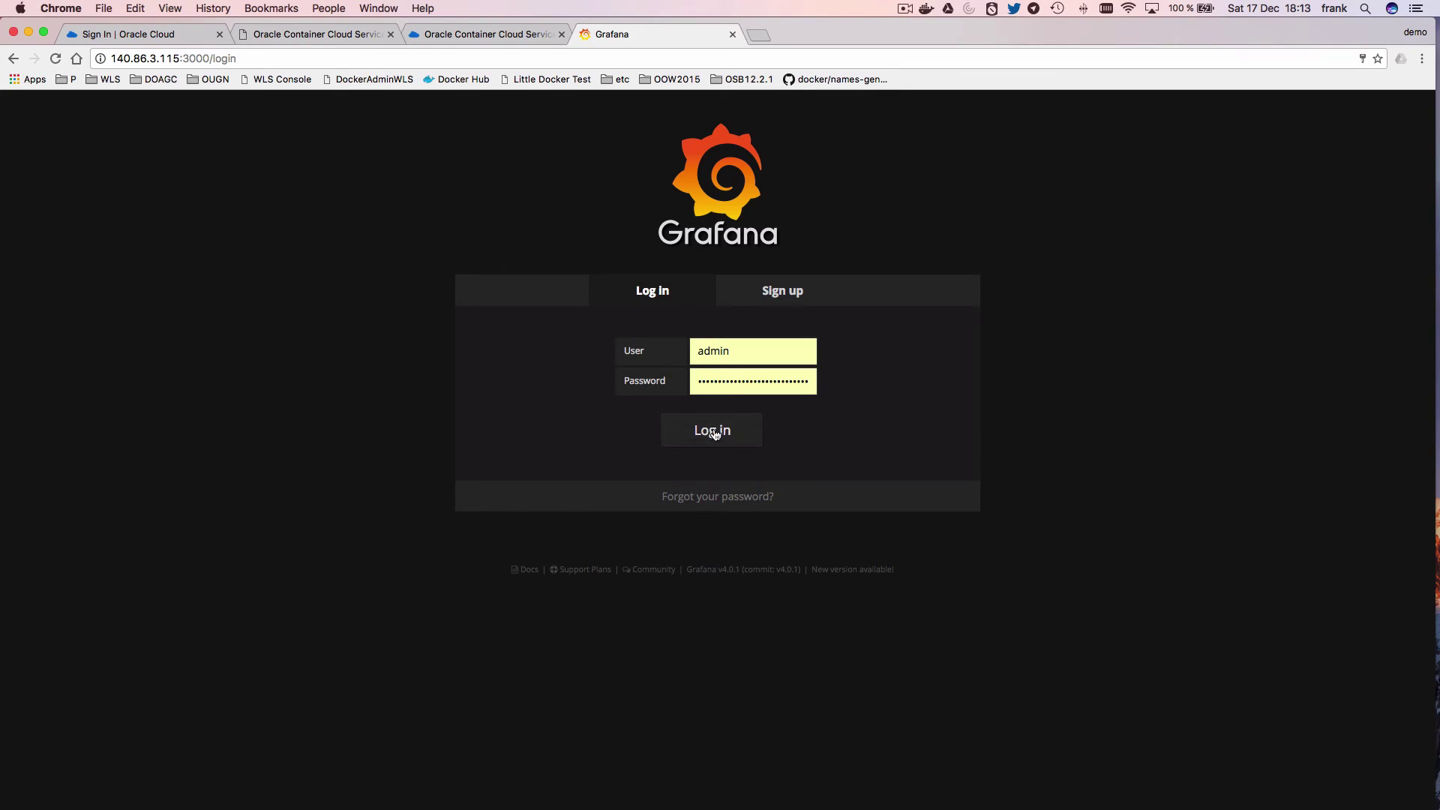
# Log in to Grafana as admin after re-entering the password.
pyautogui.press('ctrl+super+f')
pyautogui.click(751, 336)
pyautogui.press('super+a')
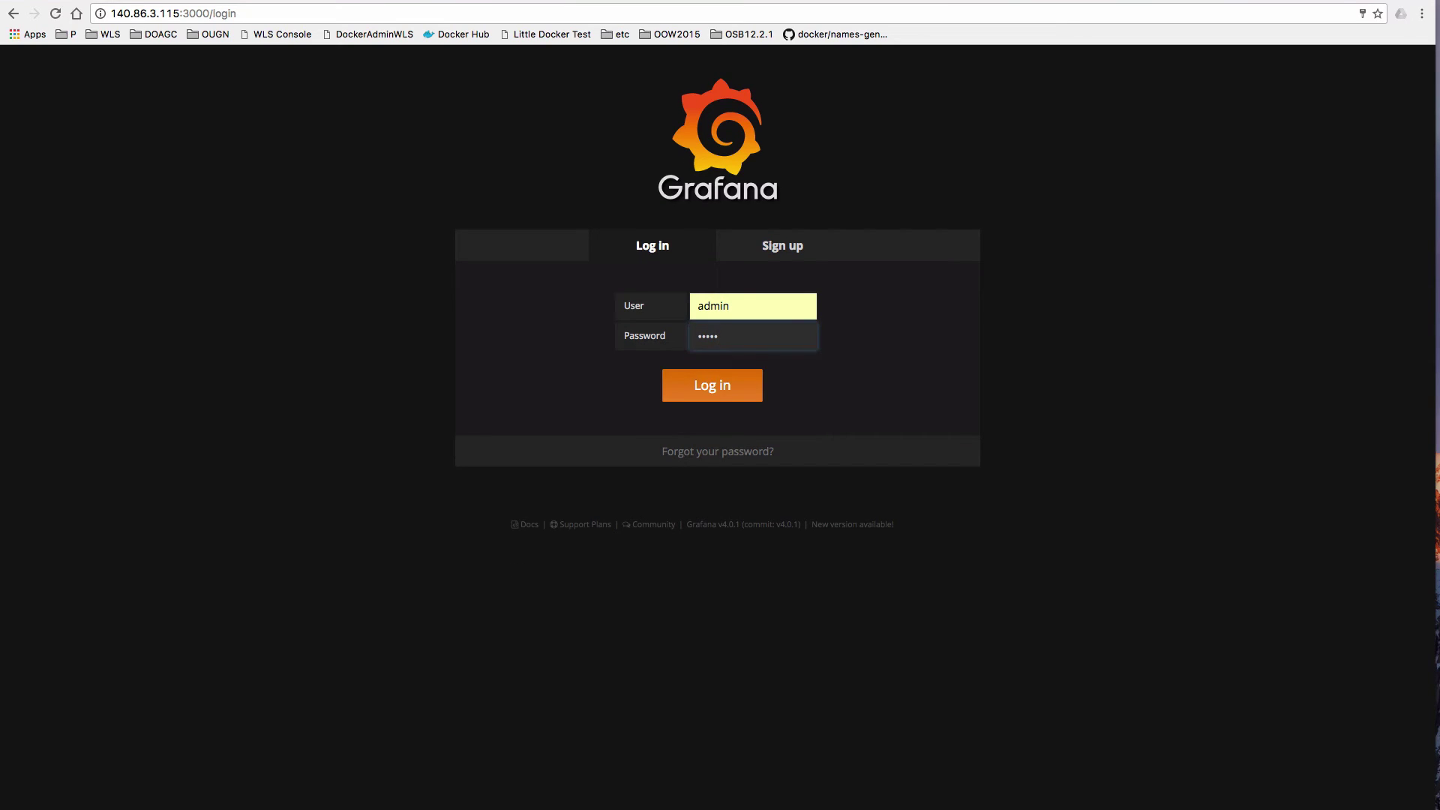
pyautogui.click(712, 385)
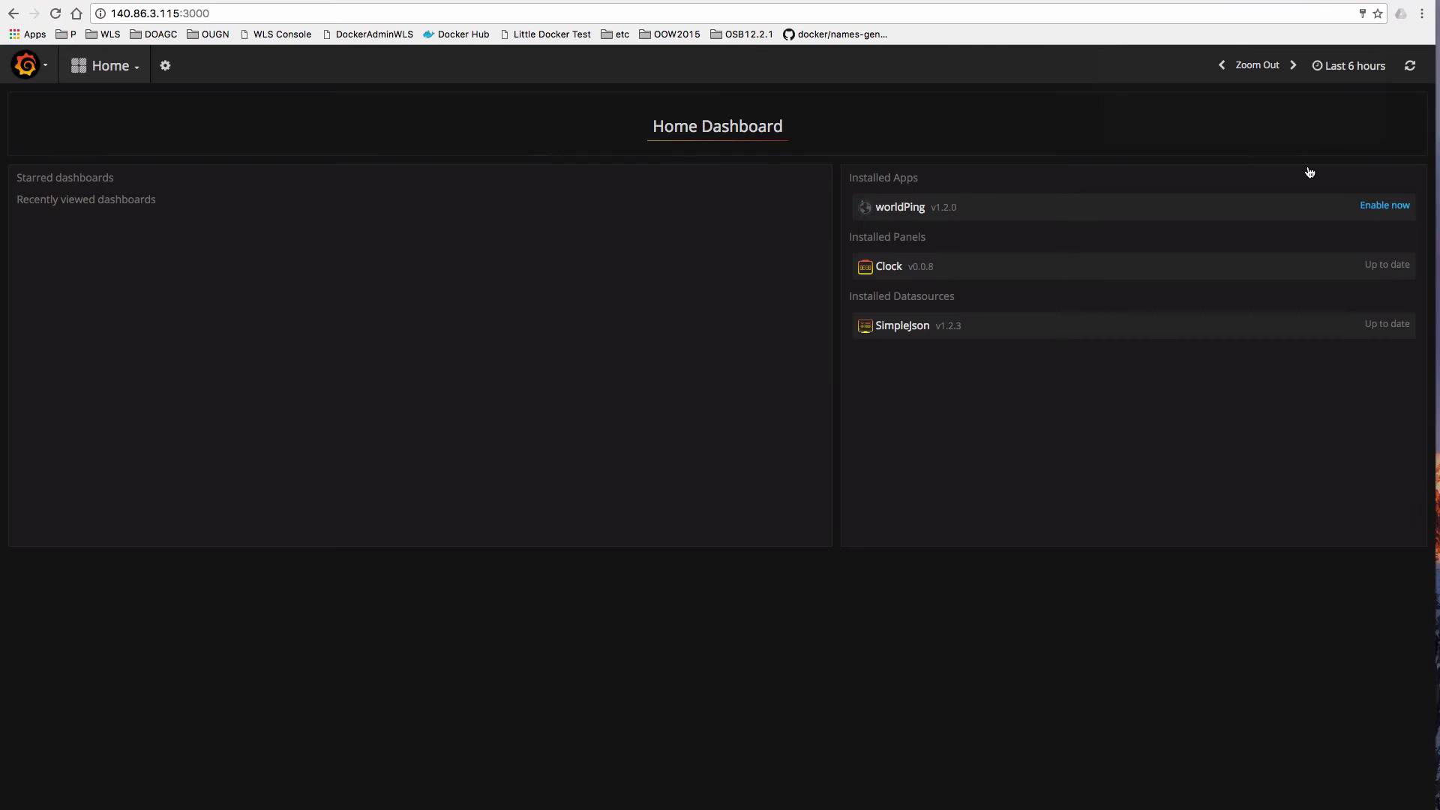
# Enable worldPing with the saved Grafana.net API key and go to its Home dashboard.
pyautogui.click(1383, 205)
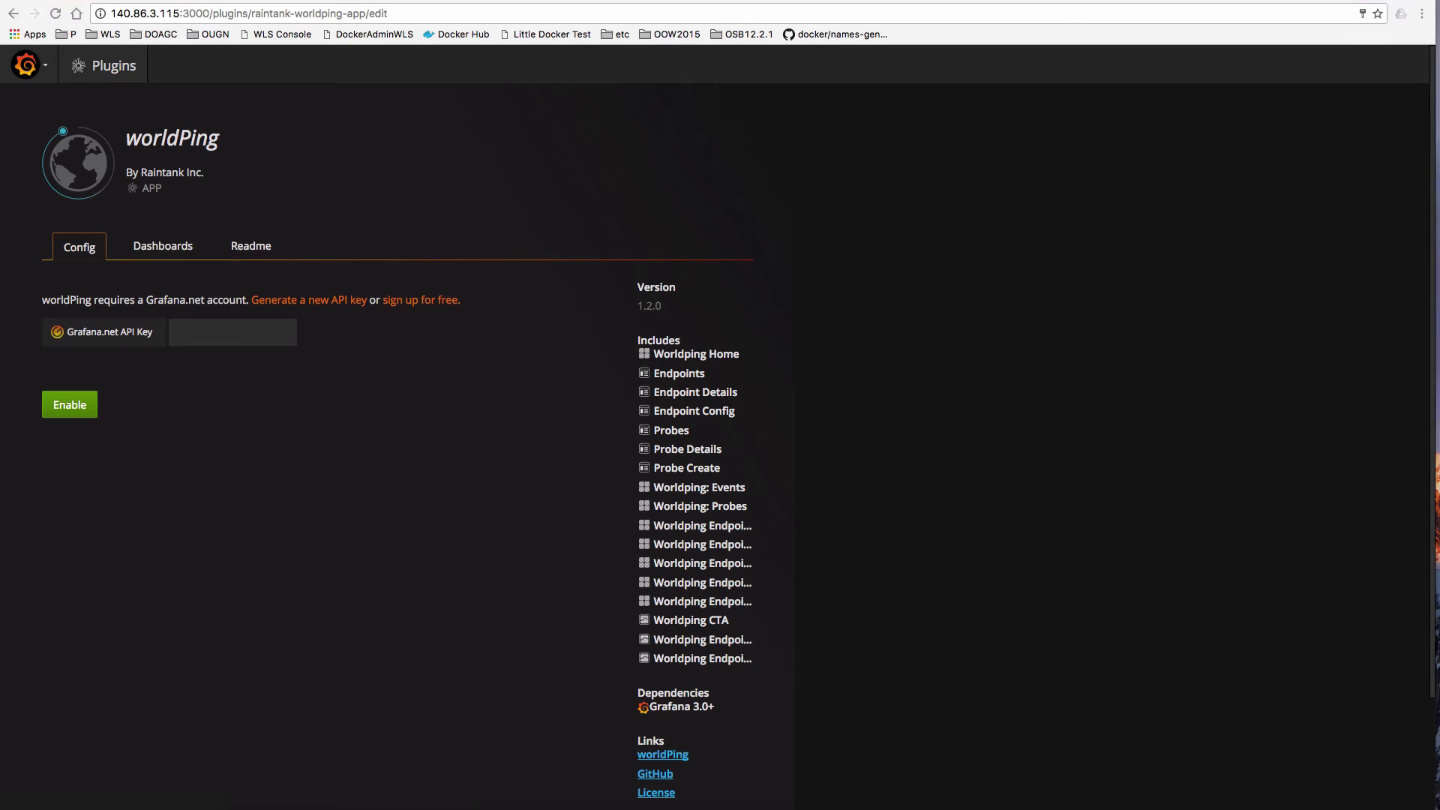
pyautogui.click(231, 331)
pyautogui.click(231, 366)
pyautogui.click(69, 405)
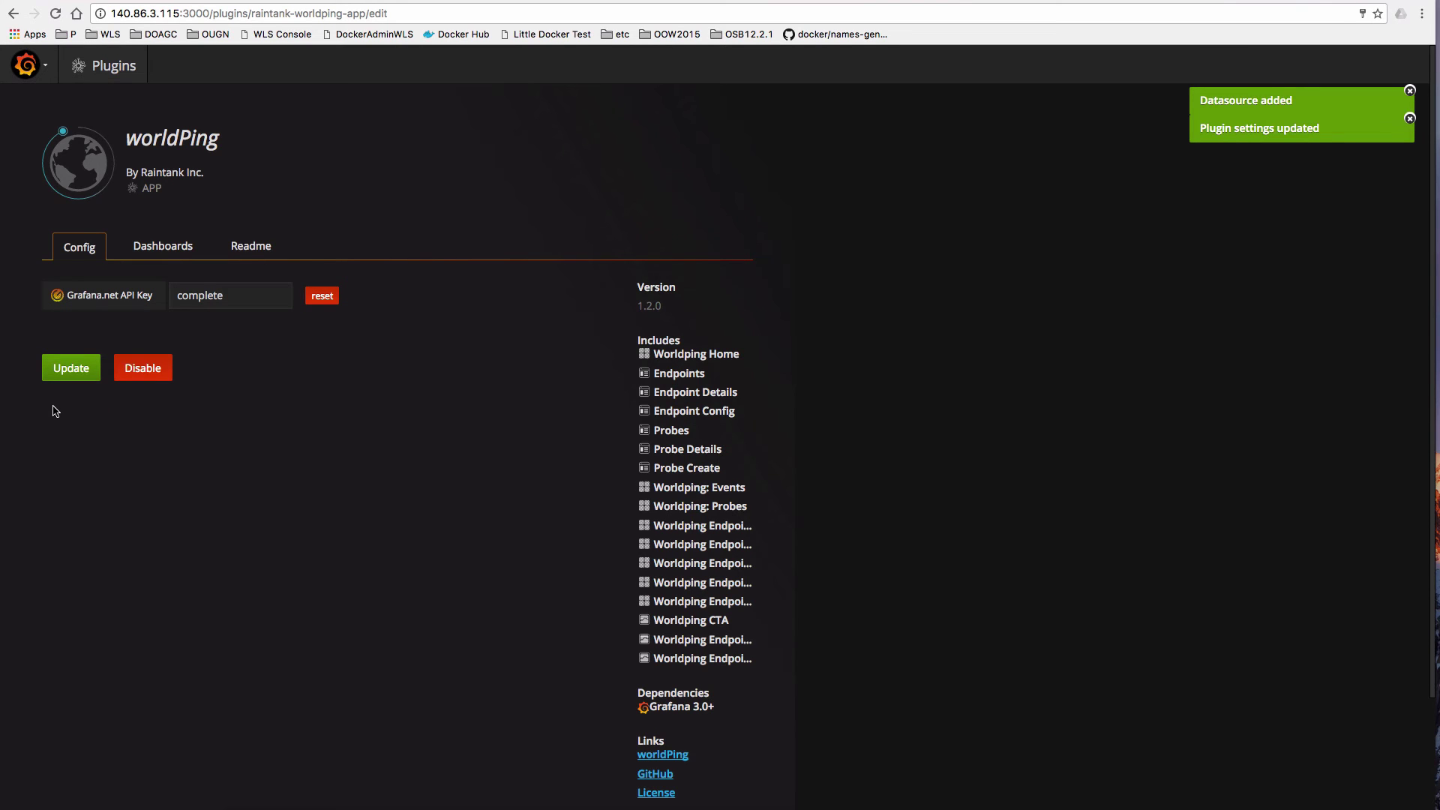
pyautogui.click(290, 333)
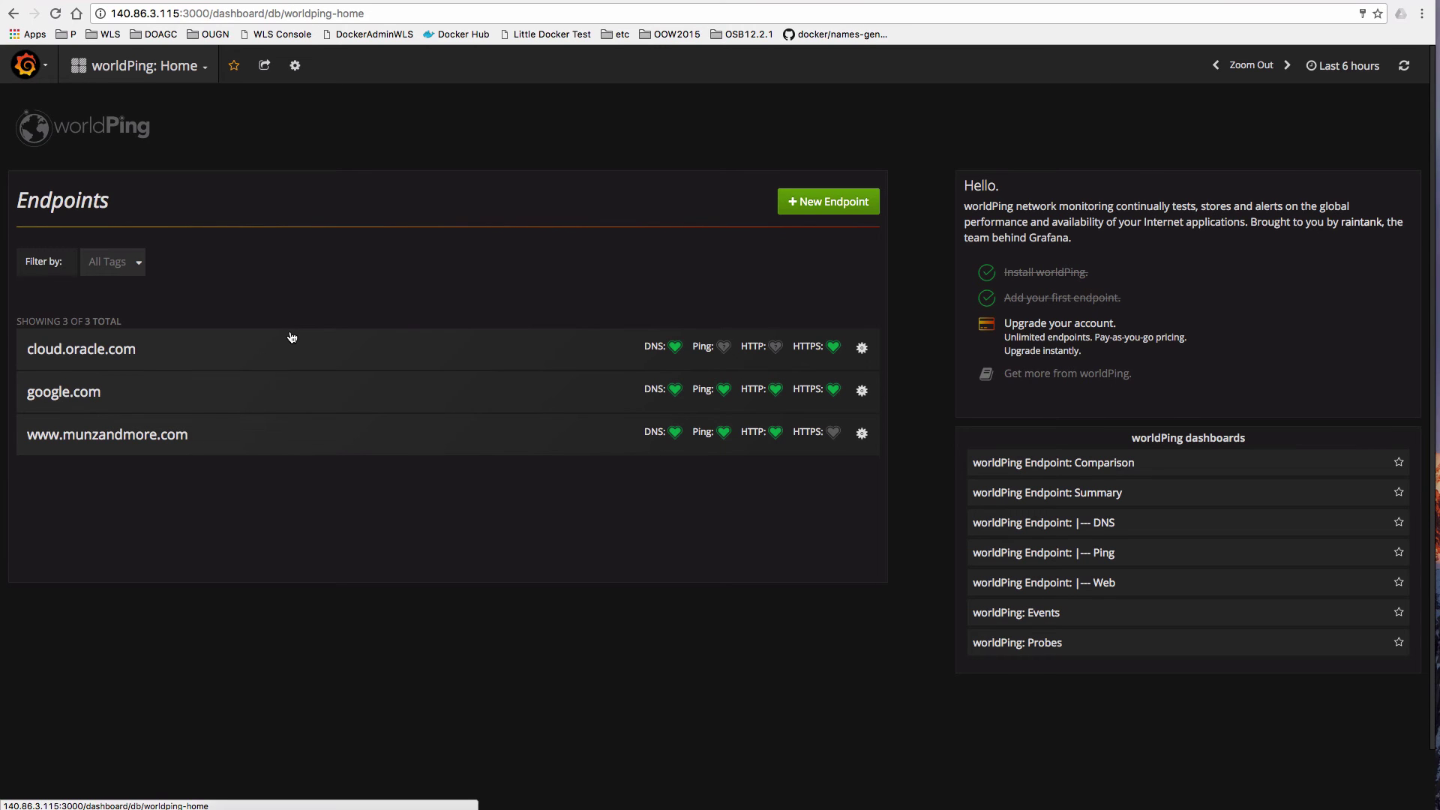
pyautogui.click(274, 433)
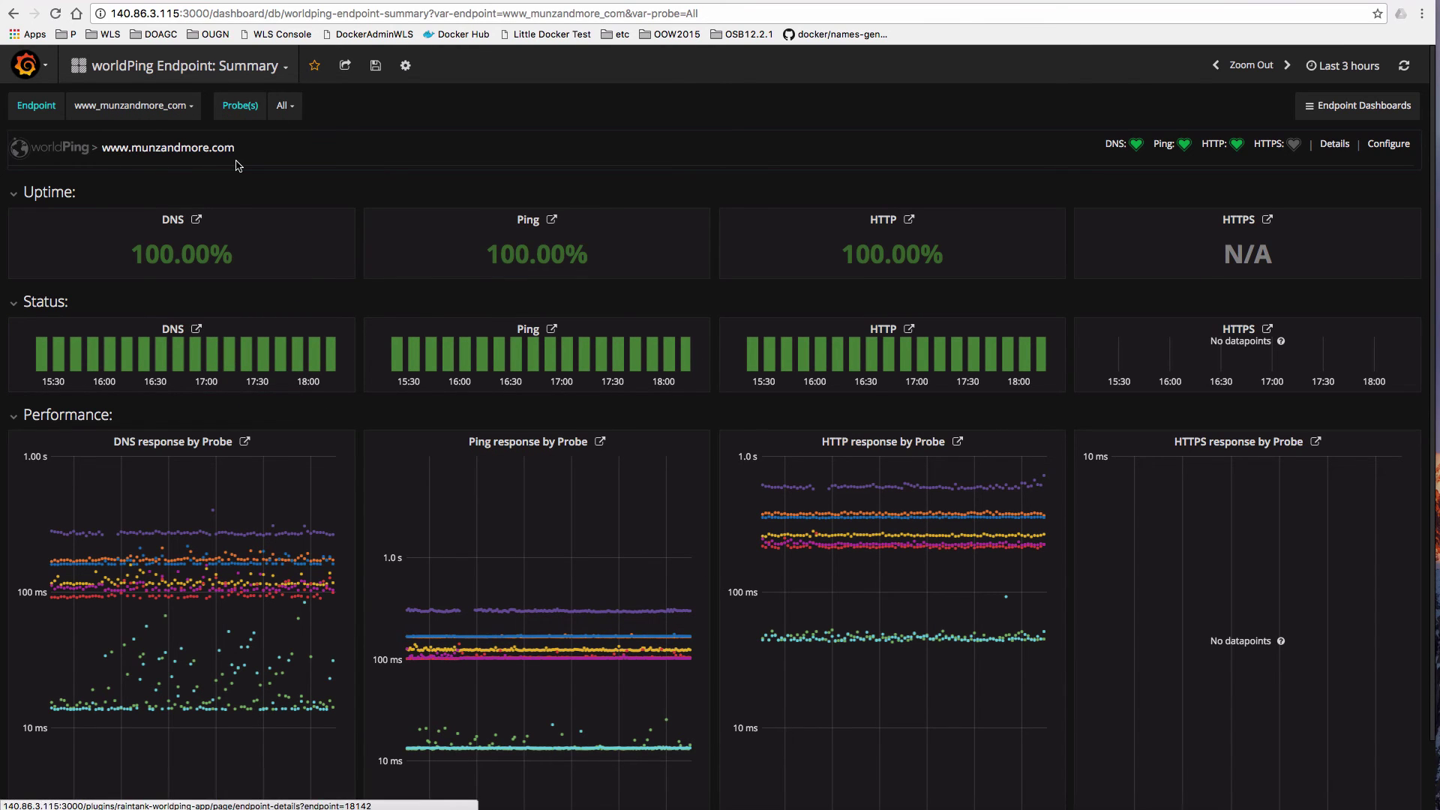
pyautogui.moveTo(887, 686)
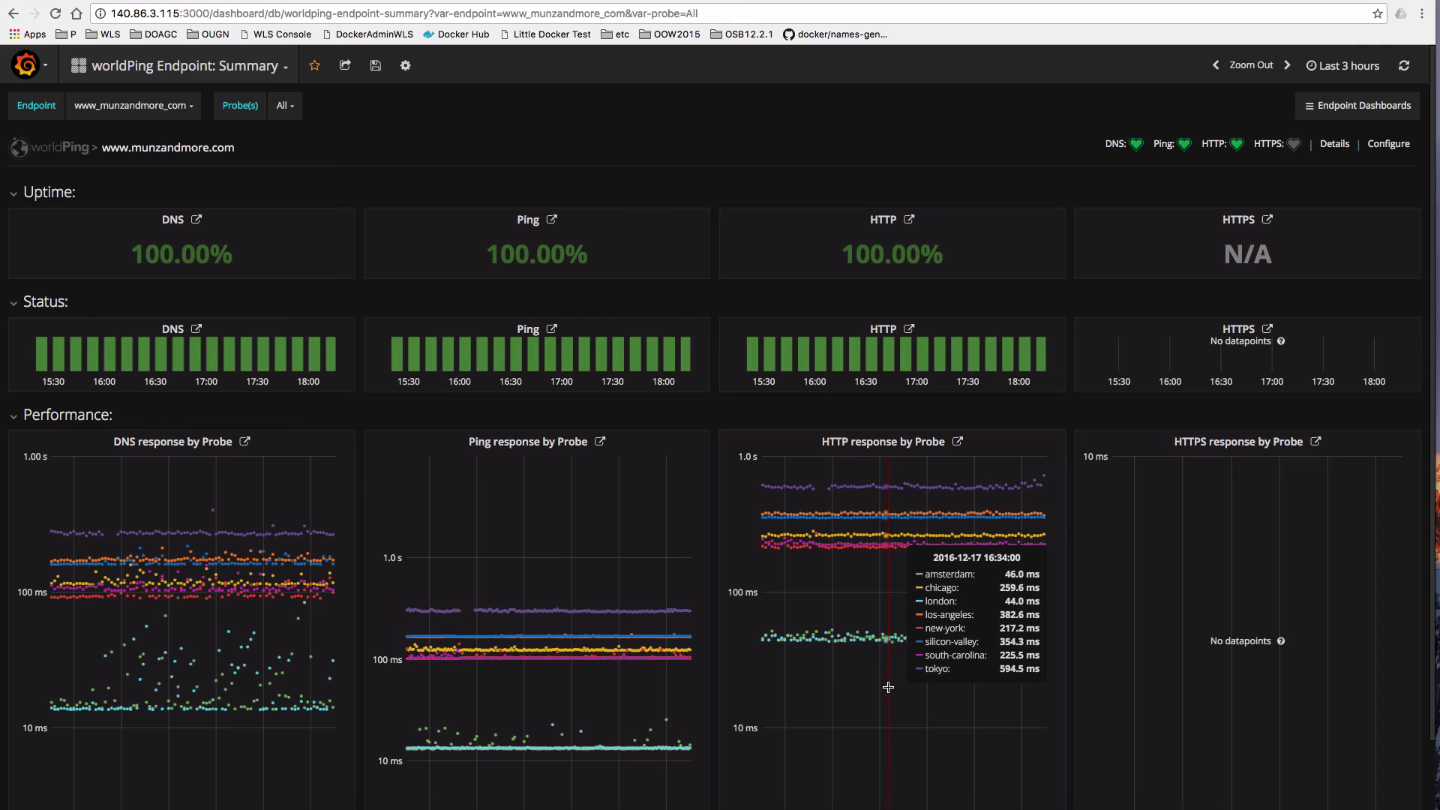
pyautogui.click(906, 731)
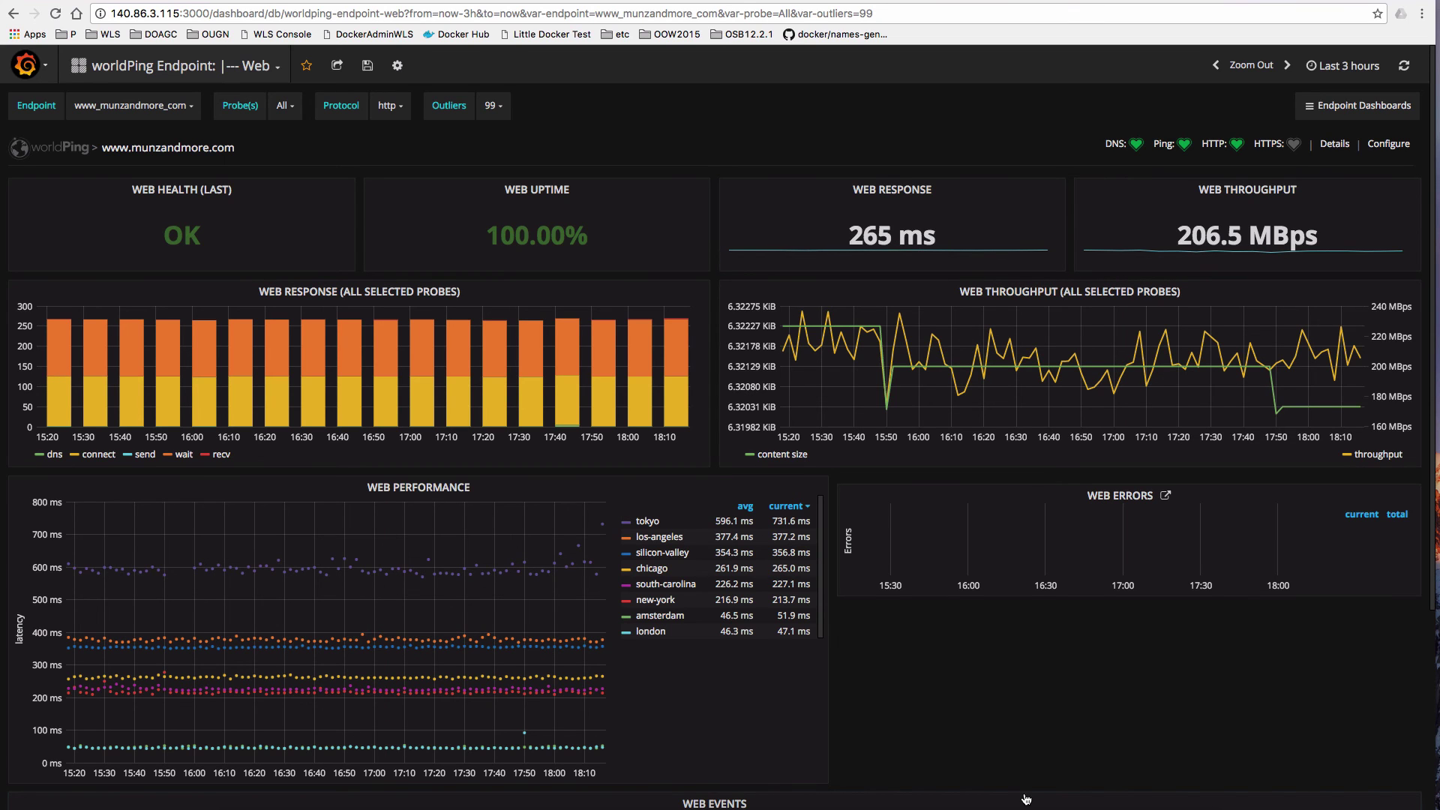
pyautogui.scroll(-3, 1027, 799)
pyautogui.scroll(-2, 1025, 799)
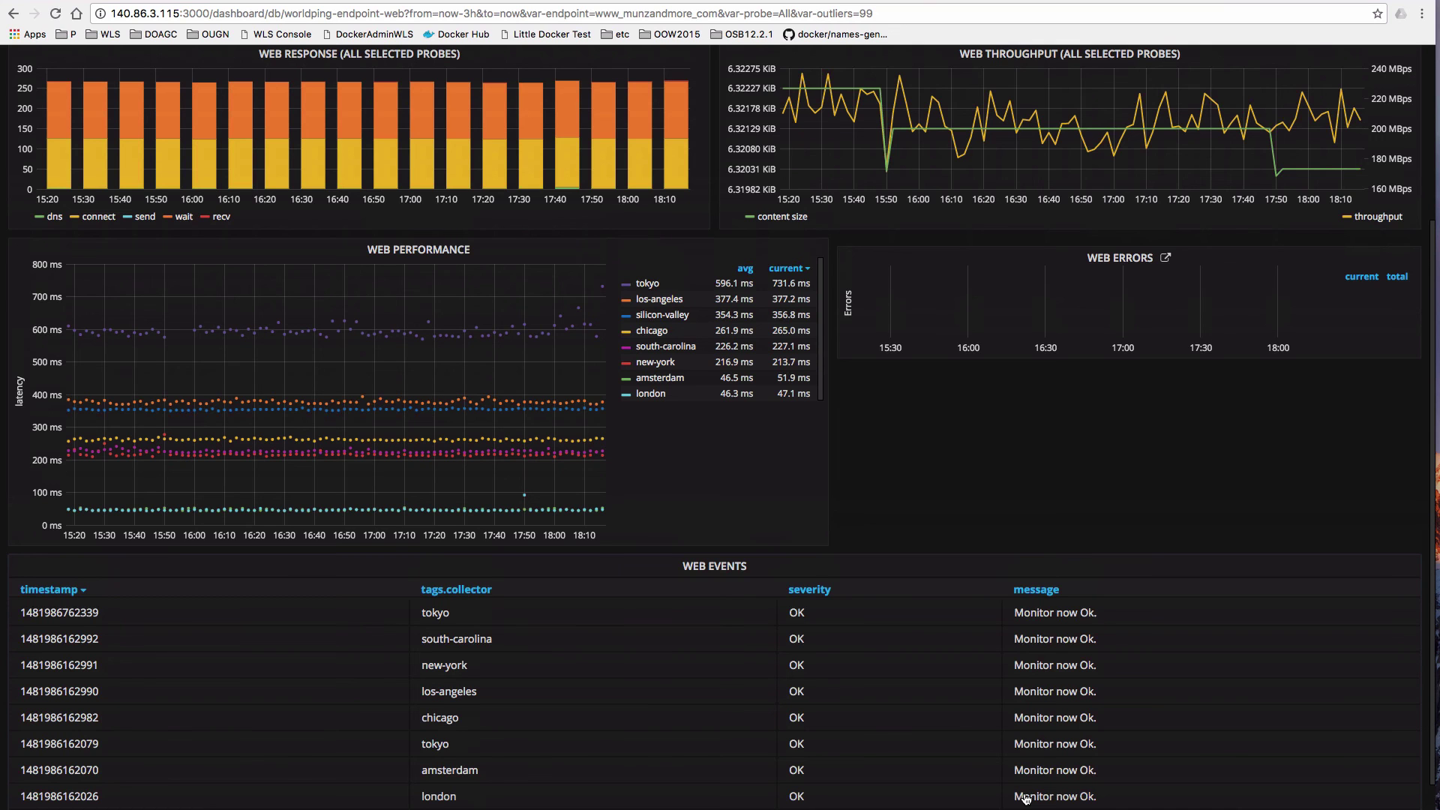
pyautogui.scroll(6, 1026, 797)
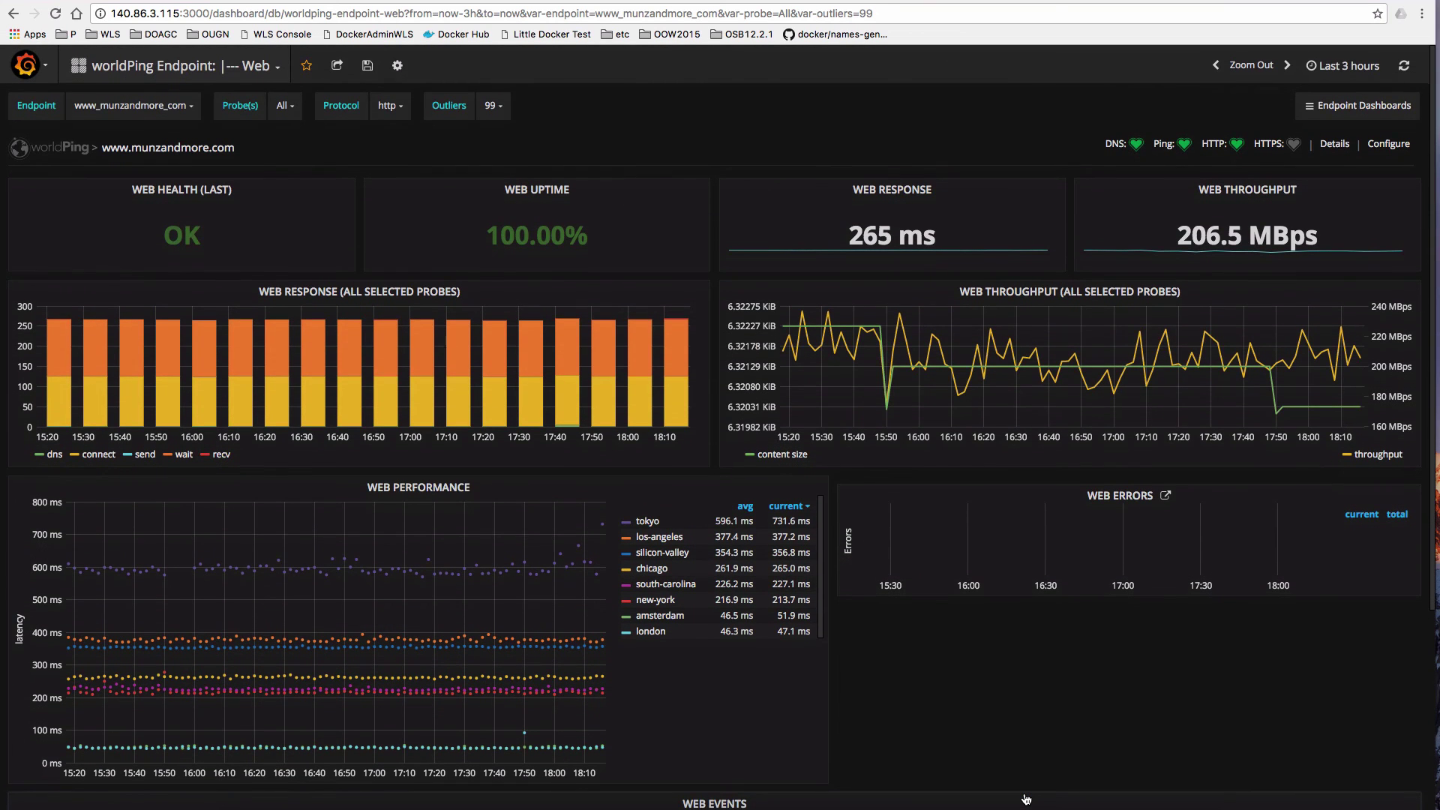